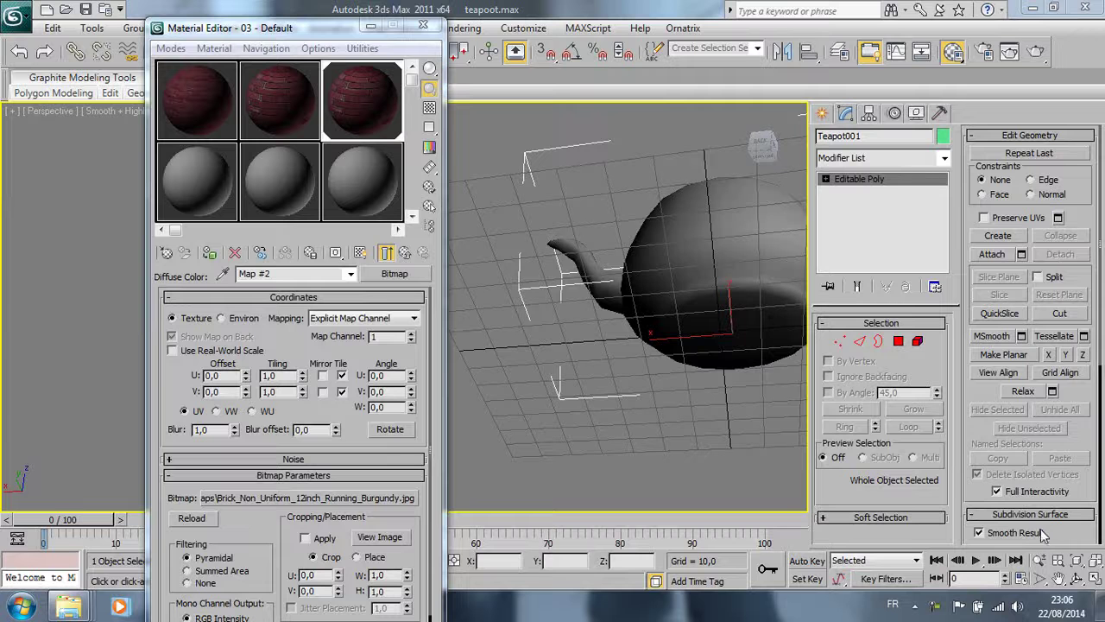
Minimize the Material Editor and orbit the perspective view to a front three-quarter view of the teapot
{"action": "left_click", "coordinate": [370, 27]}
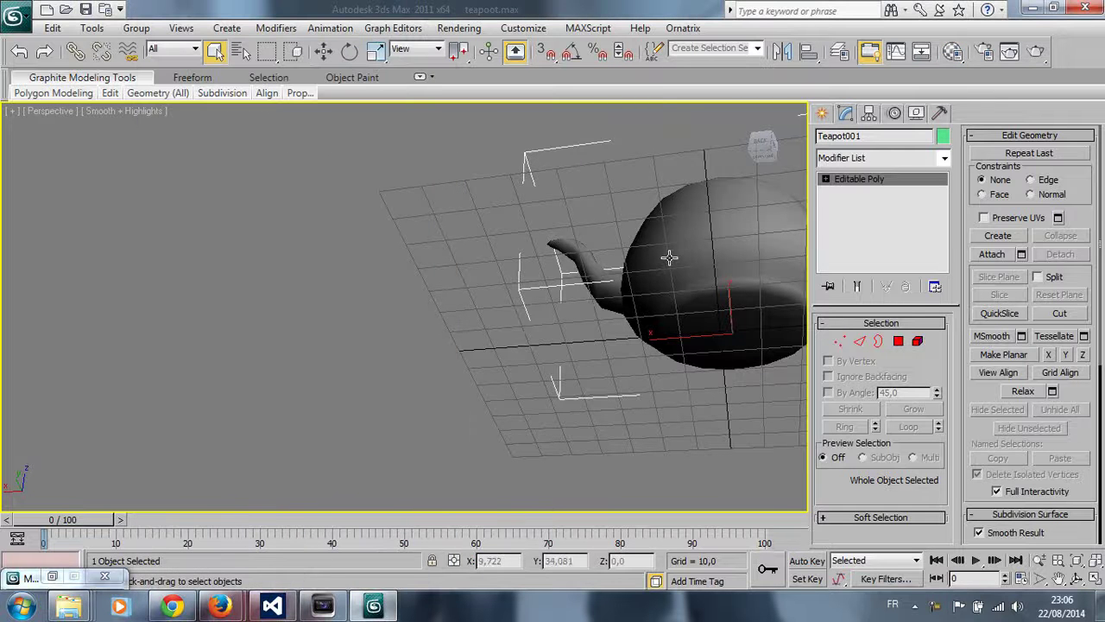
{"action": "left_click", "coordinate": [1078, 578]}
{"action": "mouse_move", "coordinate": [424, 247]}
{"action": "left_mouse_down"}
{"action": "mouse_move", "coordinate": [375, 309]}
{"action": "mouse_move", "coordinate": [424, 301]}
{"action": "mouse_move", "coordinate": [312, 354]}
{"action": "mouse_move", "coordinate": [277, 352]}
{"action": "mouse_move", "coordinate": [382, 365]}
{"action": "mouse_move", "coordinate": [345, 356]}
{"action": "mouse_move", "coordinate": [383, 346]}
{"action": "mouse_move", "coordinate": [371, 402]}
{"action": "mouse_move", "coordinate": [562, 328]}
{"action": "left_mouse_up"}
{"action": "right_click", "coordinate": [563, 328]}
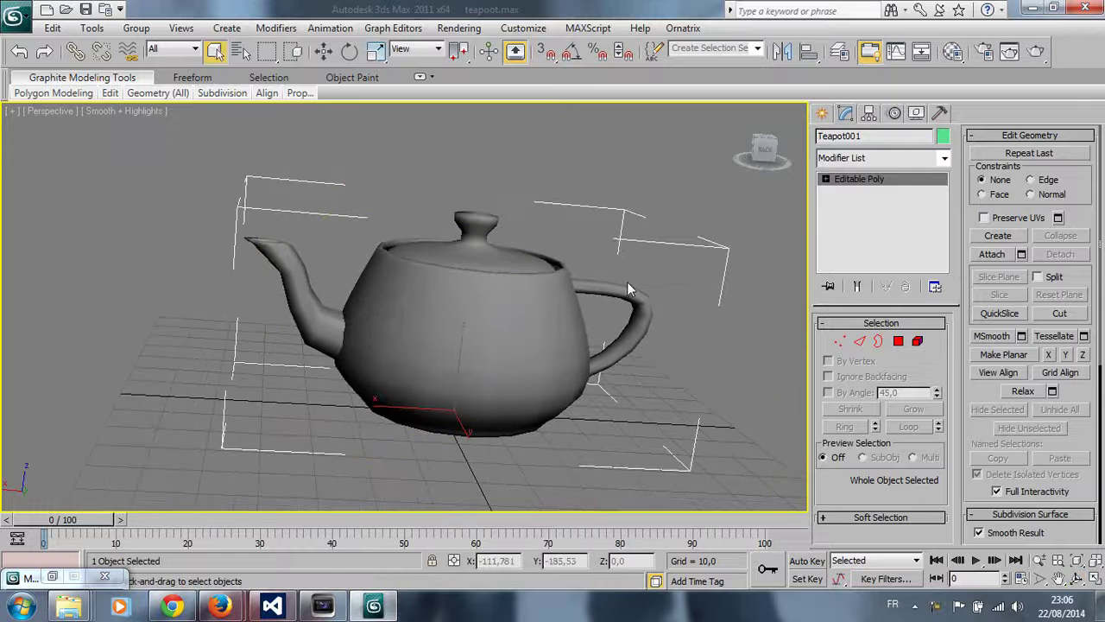
{"action": "left_click", "coordinate": [925, 158]}
{"action": "left_click_drag", "start_coordinate": [944, 227], "coordinate": [944, 511]}
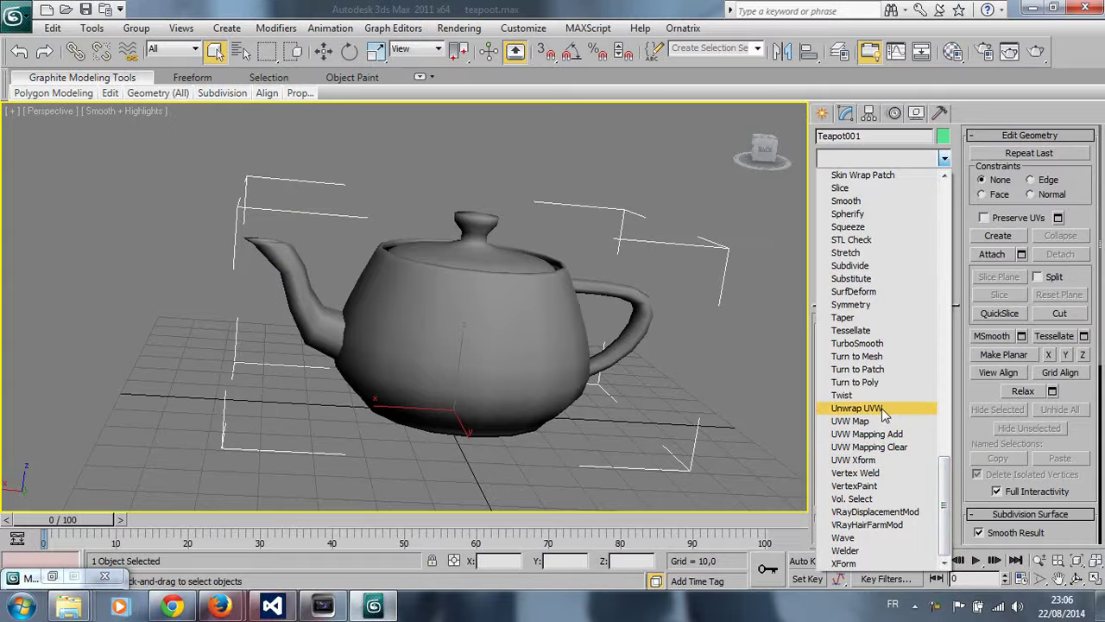
{"action": "left_click", "coordinate": [885, 409]}
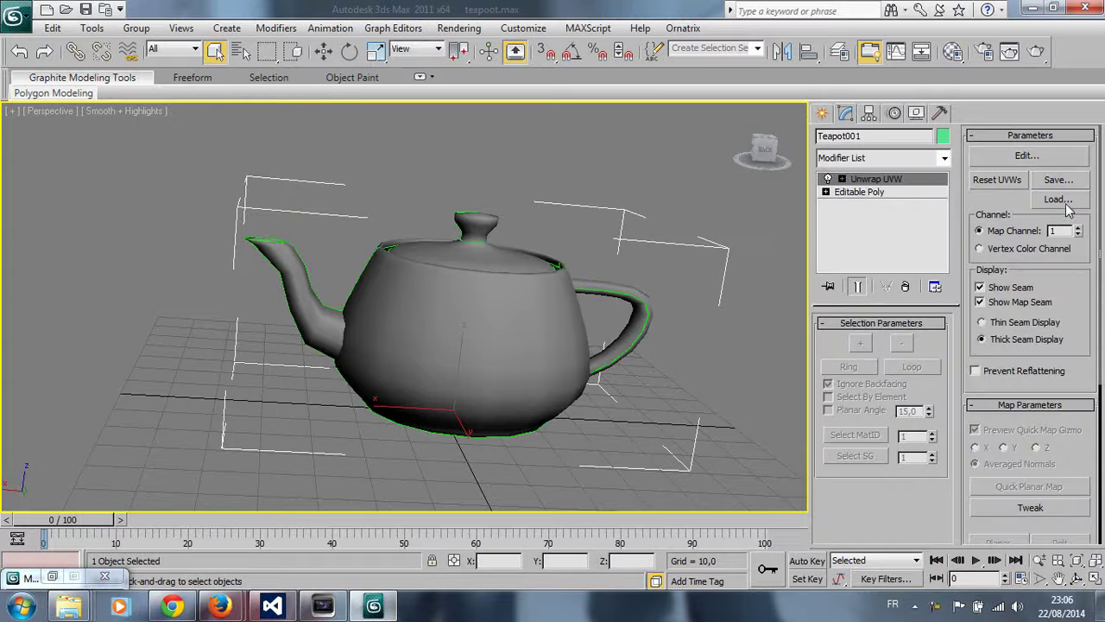
{"action": "left_click", "coordinate": [1027, 156]}
{"action": "scroll", "coordinate": [259, 354], "scroll_direction": "down", "scroll_amount": 3}
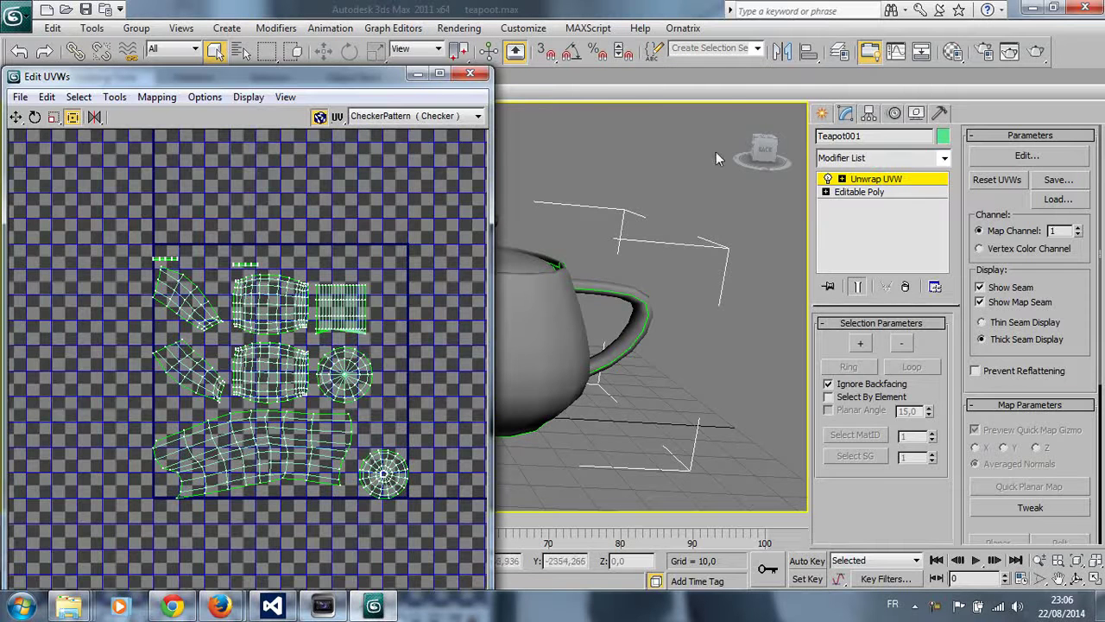
{"action": "left_click", "coordinate": [418, 74]}
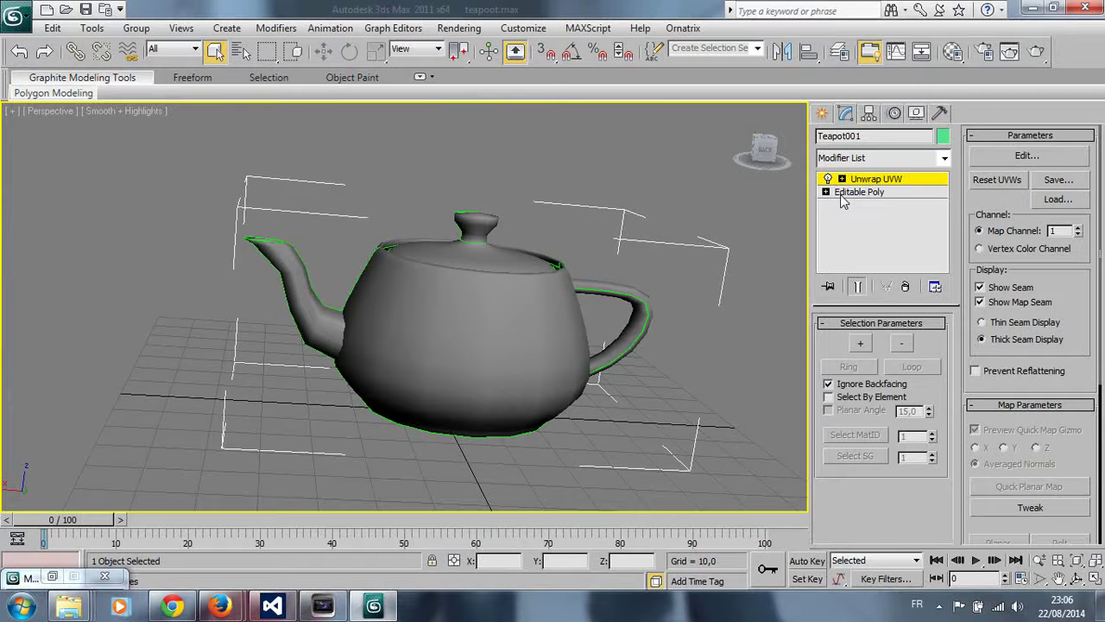
{"action": "left_click", "coordinate": [905, 285]}
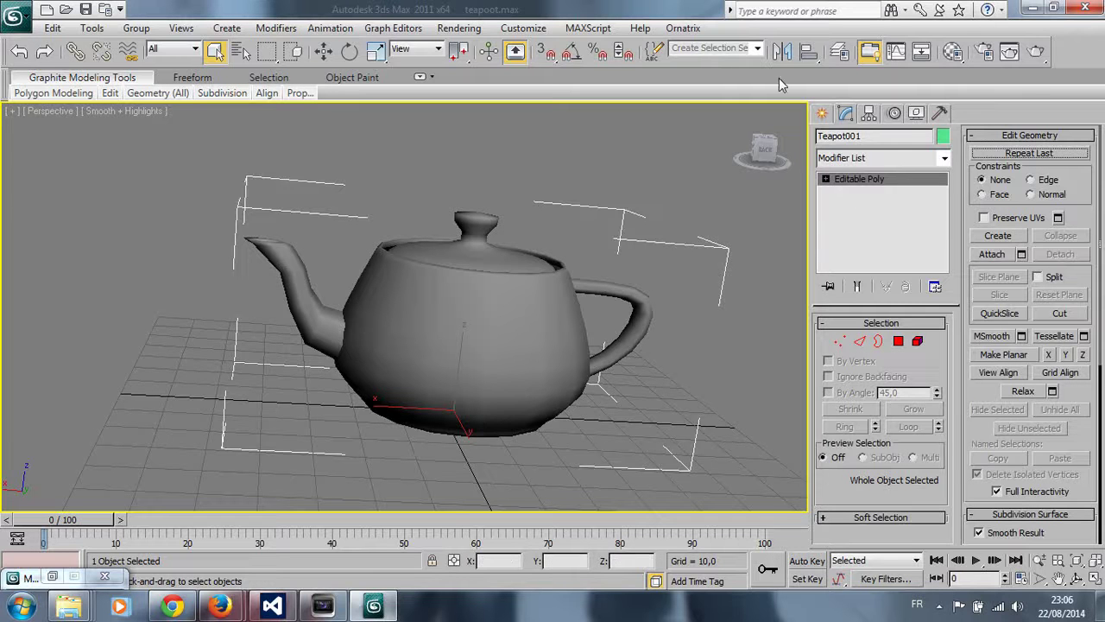
Open the Material Editor, move it aside, and select the unused 07 - Default material slot
{"action": "left_click", "coordinate": [953, 51]}
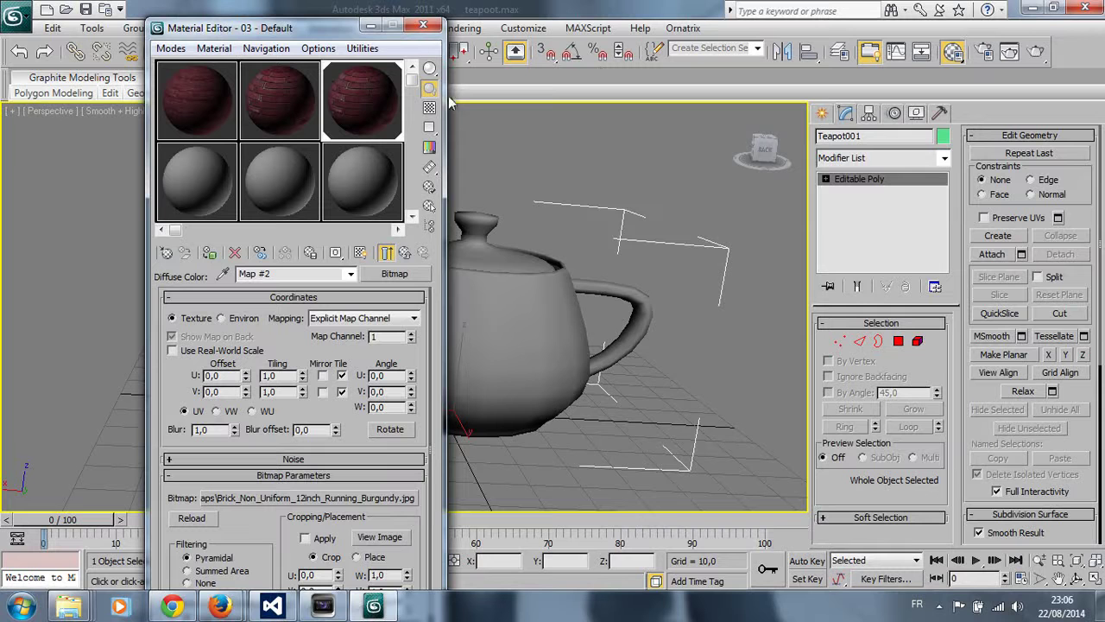
{"action": "left_click", "coordinate": [421, 252]}
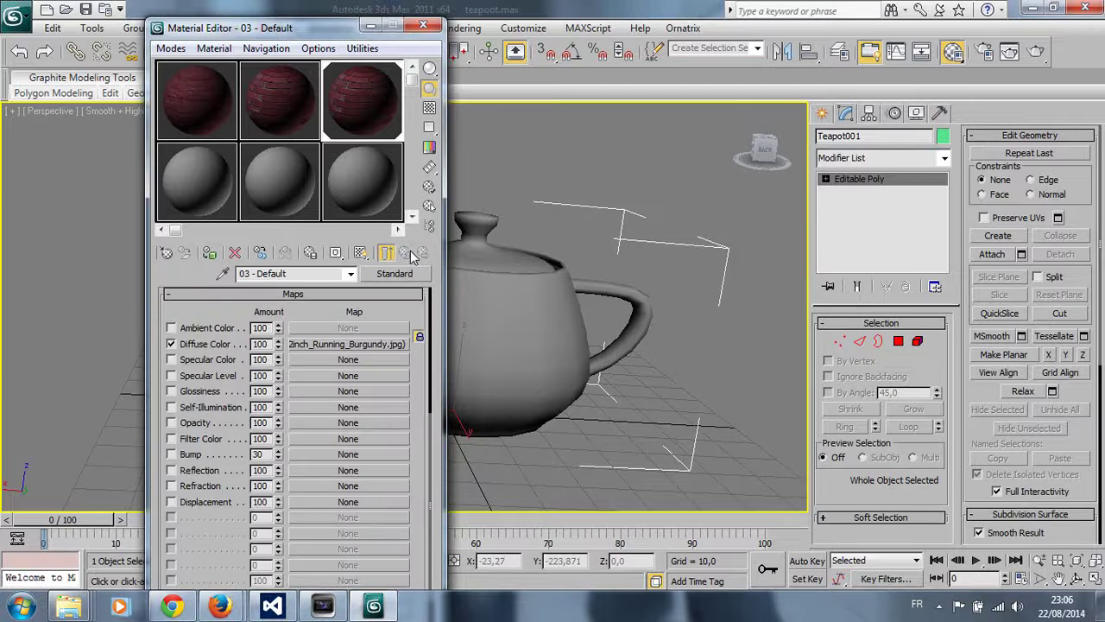
{"action": "left_click_drag", "start_coordinate": [274, 33], "coordinate": [242, 17]}
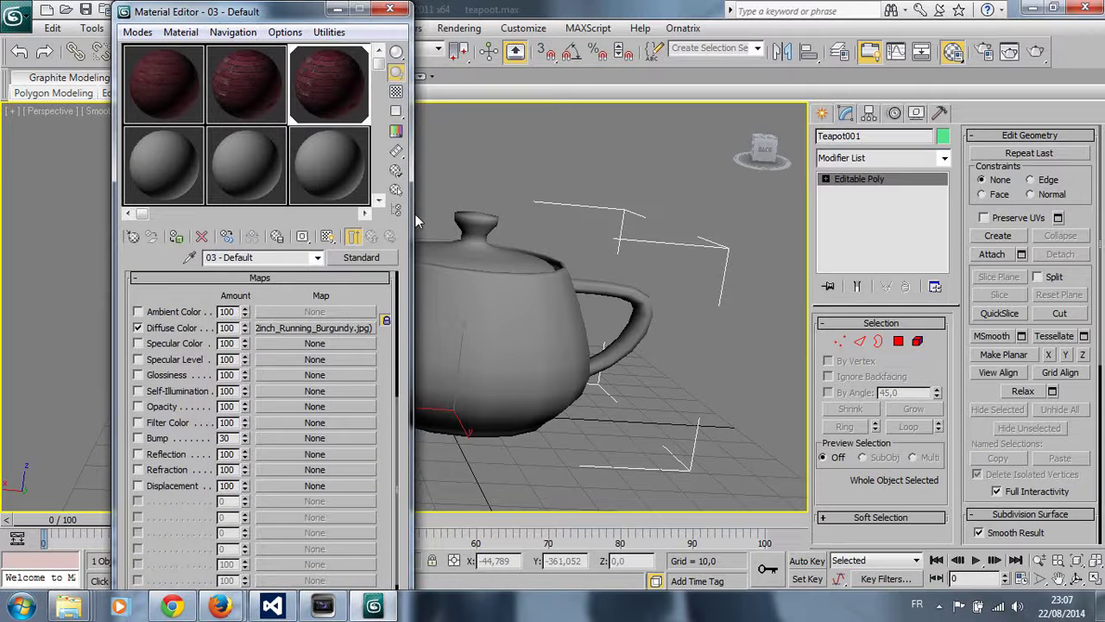
{"action": "left_click", "coordinate": [216, 164]}
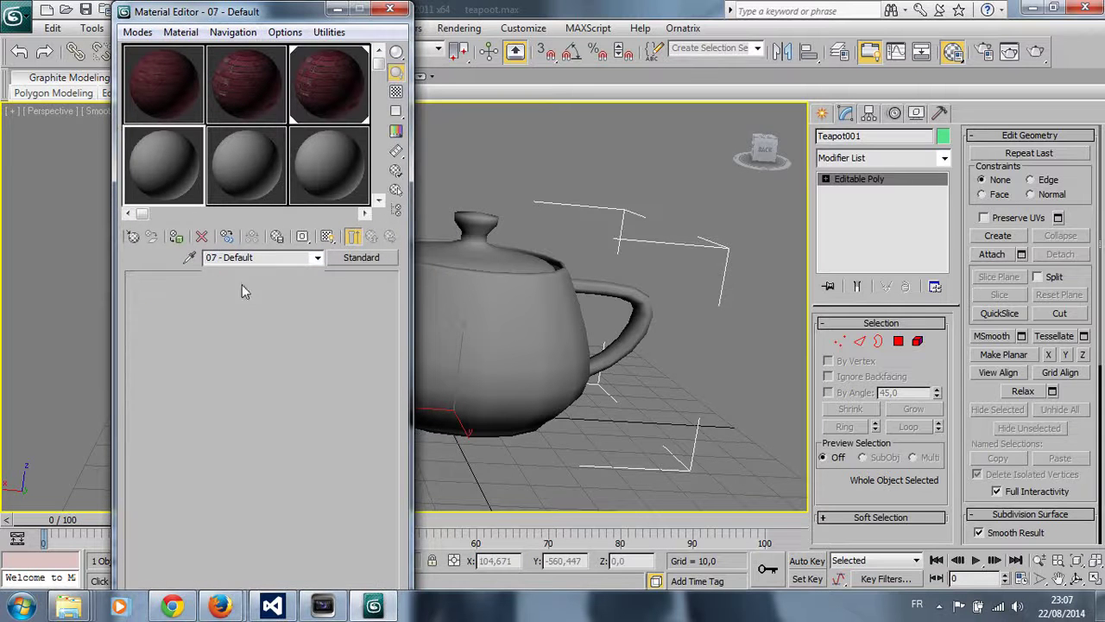
Convert it to Multi/Sub-Object, keeping the old material as a sub-material, with 4 sub-materials
{"action": "left_click", "coordinate": [368, 259]}
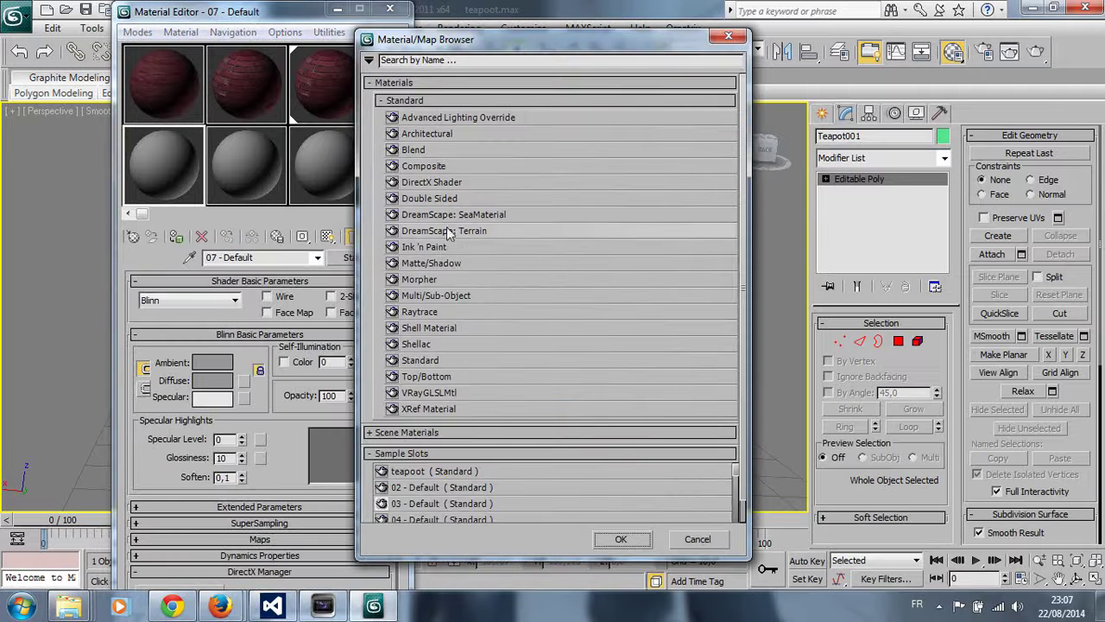
{"action": "double_click", "coordinate": [436, 296]}
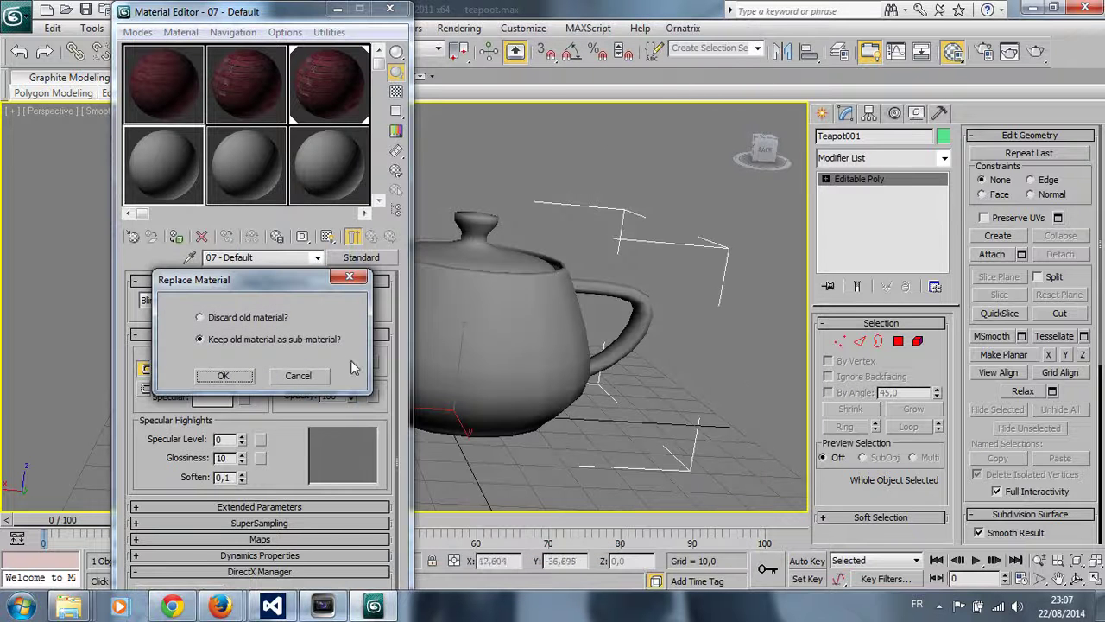
{"action": "left_click", "coordinate": [218, 376]}
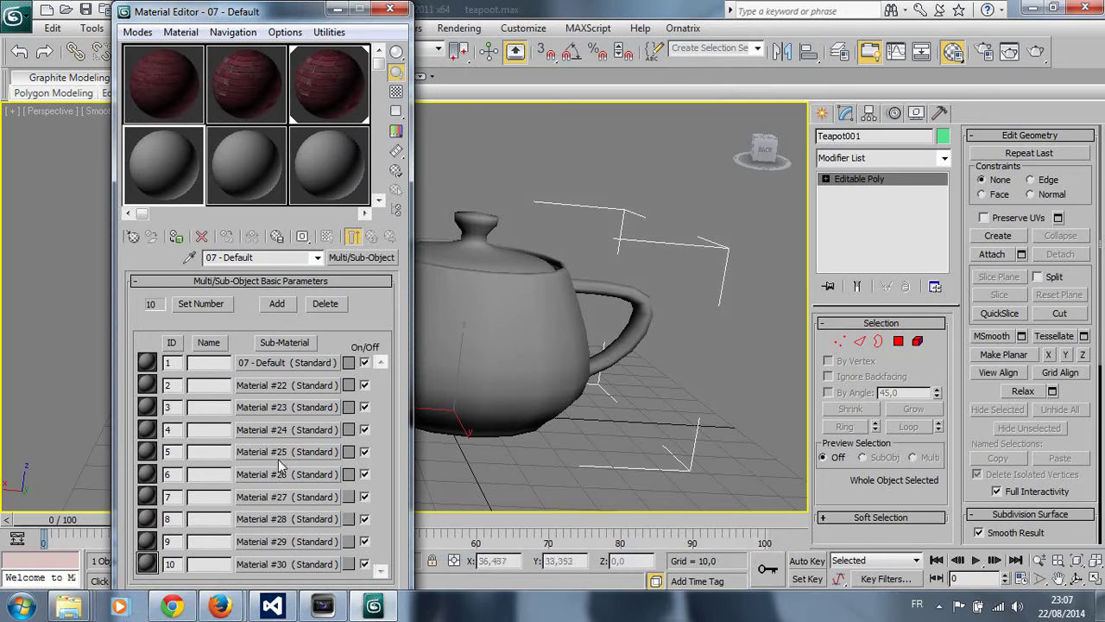
{"action": "left_click", "coordinate": [205, 308]}
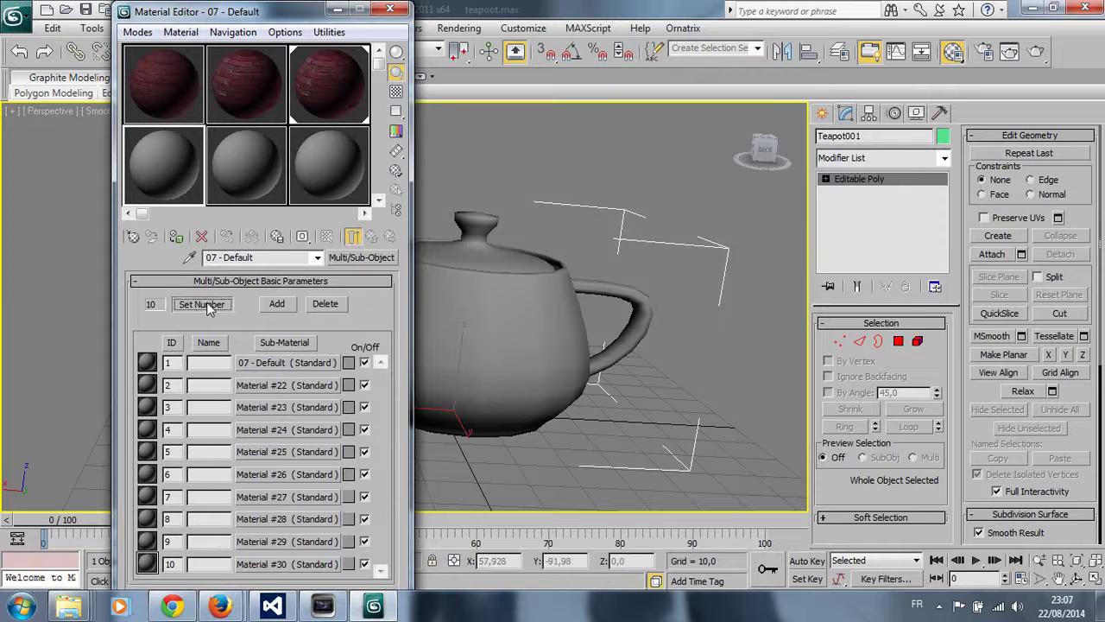
{"action": "type", "text": "4"}
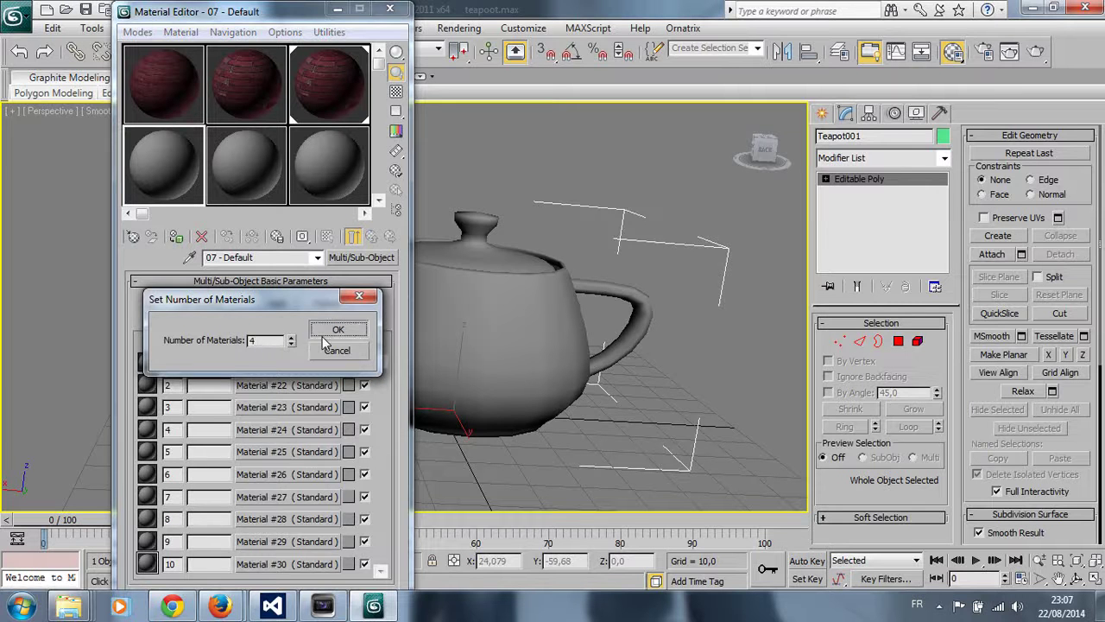
{"action": "left_click", "coordinate": [336, 330]}
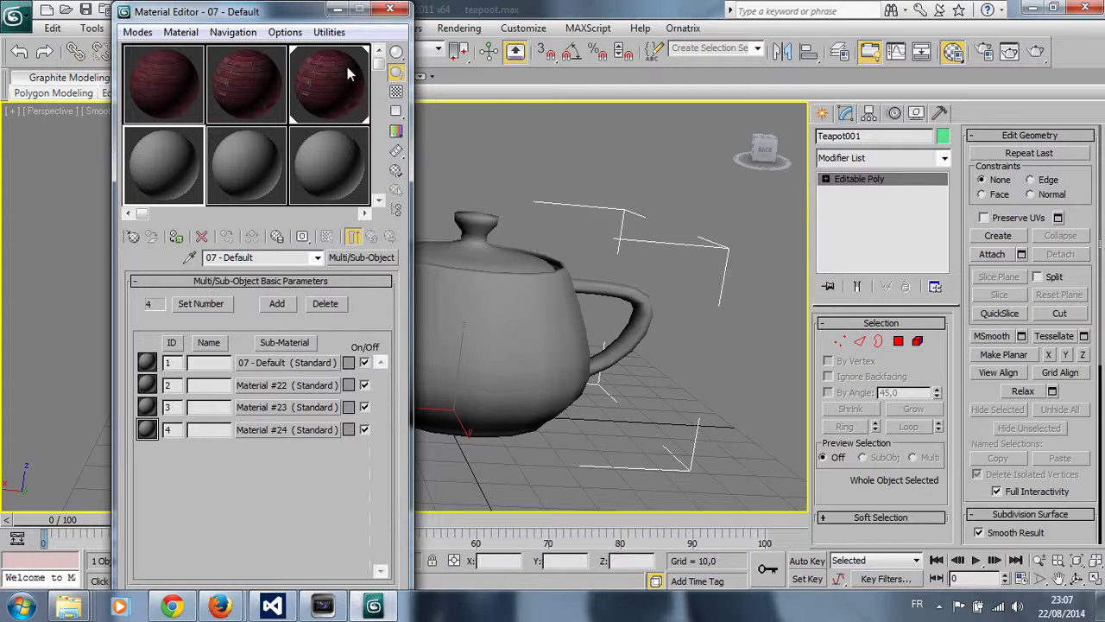
Rename sub-material 2 to maateriMaison and copy it onto sub-material 3
{"action": "left_click", "coordinate": [295, 385]}
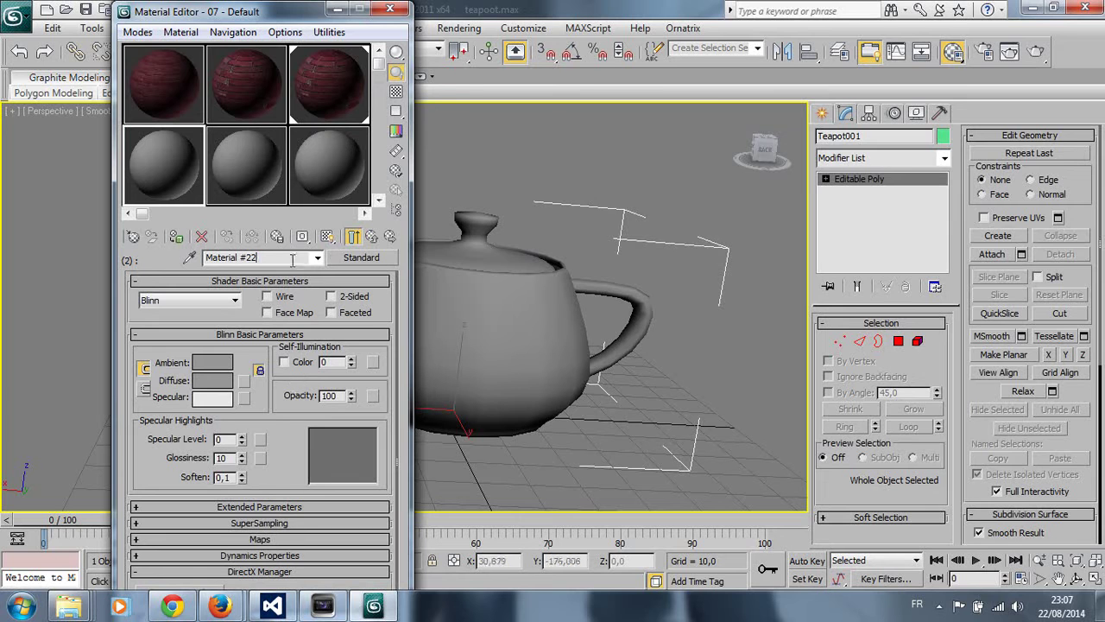
{"action": "type", "text": "ma"}
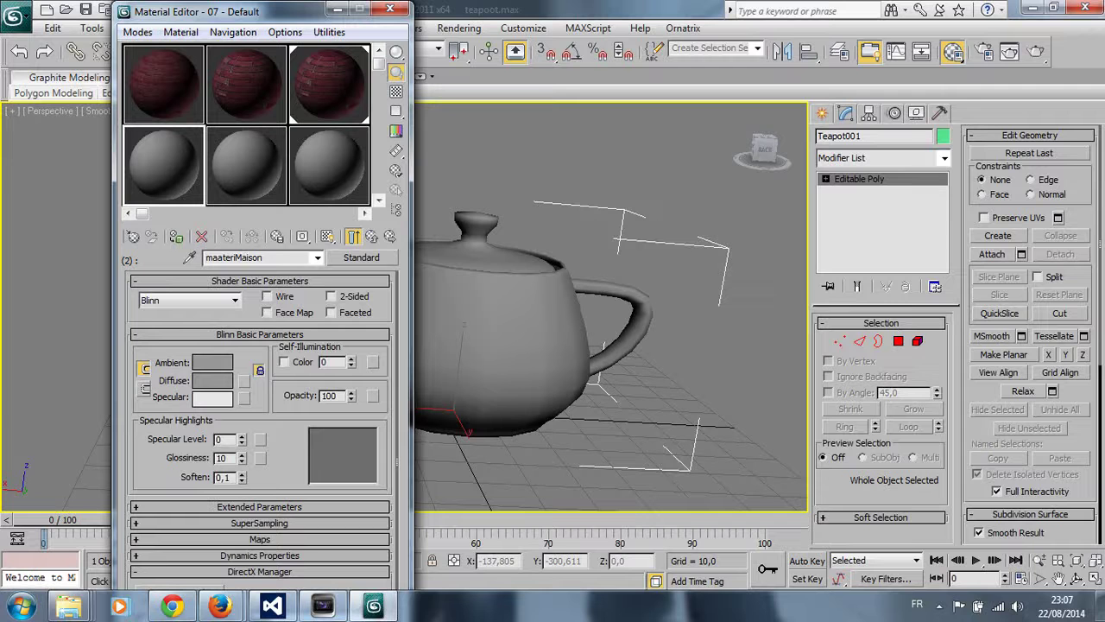
{"action": "left_click", "coordinate": [371, 235]}
{"action": "mouse_move", "coordinate": [264, 392]}
{"action": "left_mouse_down"}
{"action": "mouse_move", "coordinate": [267, 359]}
{"action": "mouse_move", "coordinate": [266, 423]}
{"action": "left_mouse_up"}
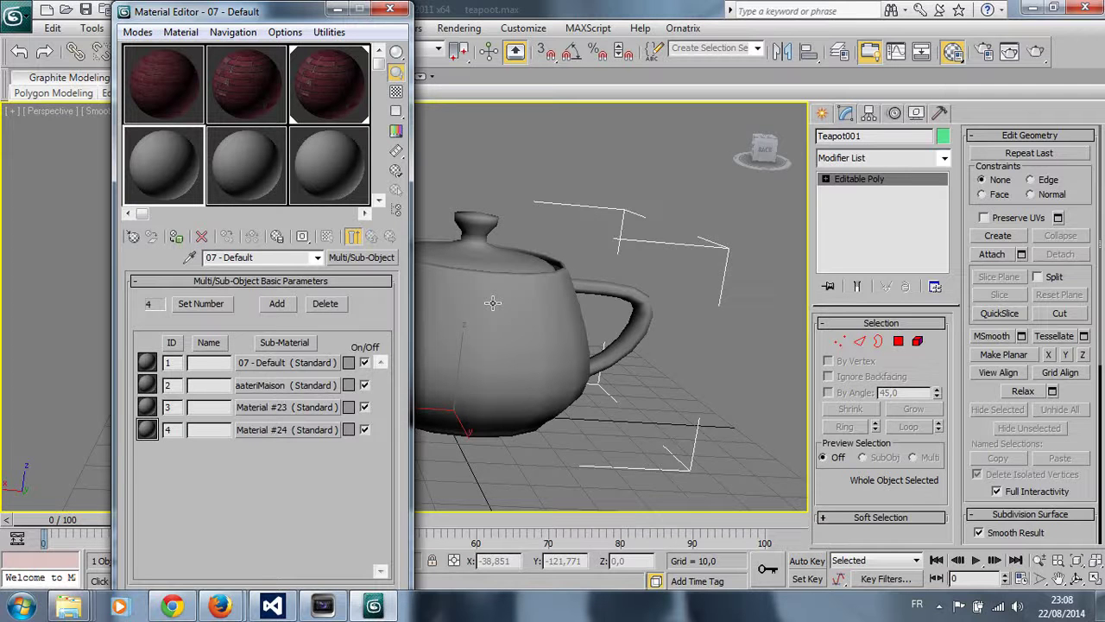
Select the 03 - Default brick material and rename it teapotMaterial, correcting the capital T to lowercase
{"action": "left_click", "coordinate": [342, 89]}
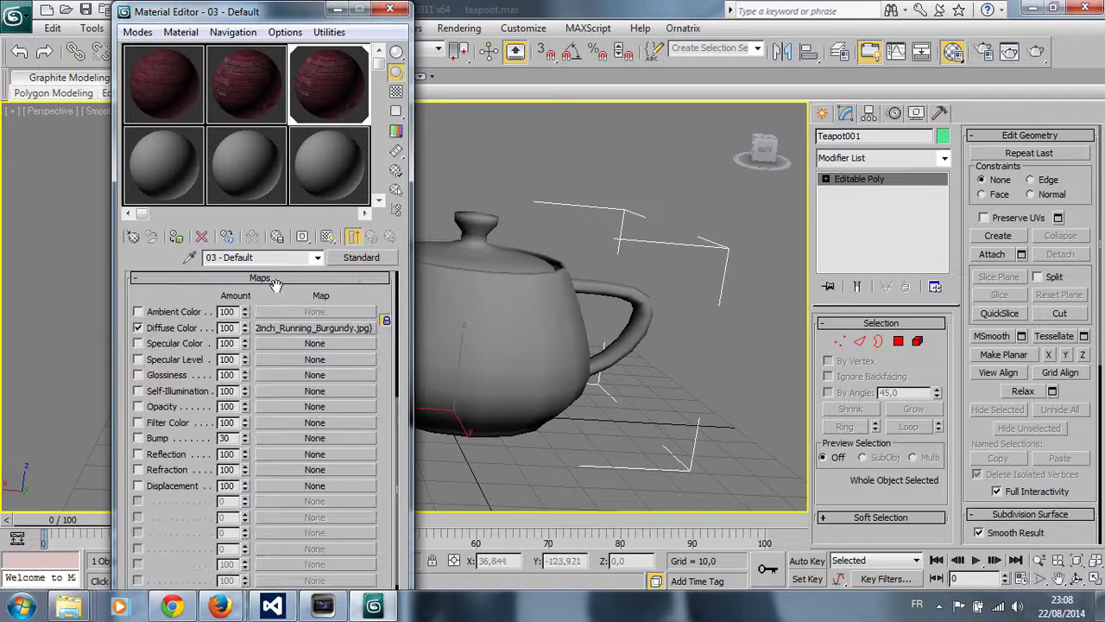
{"action": "left_click", "coordinate": [142, 270]}
{"action": "type", "text": "teapotMaterial"}
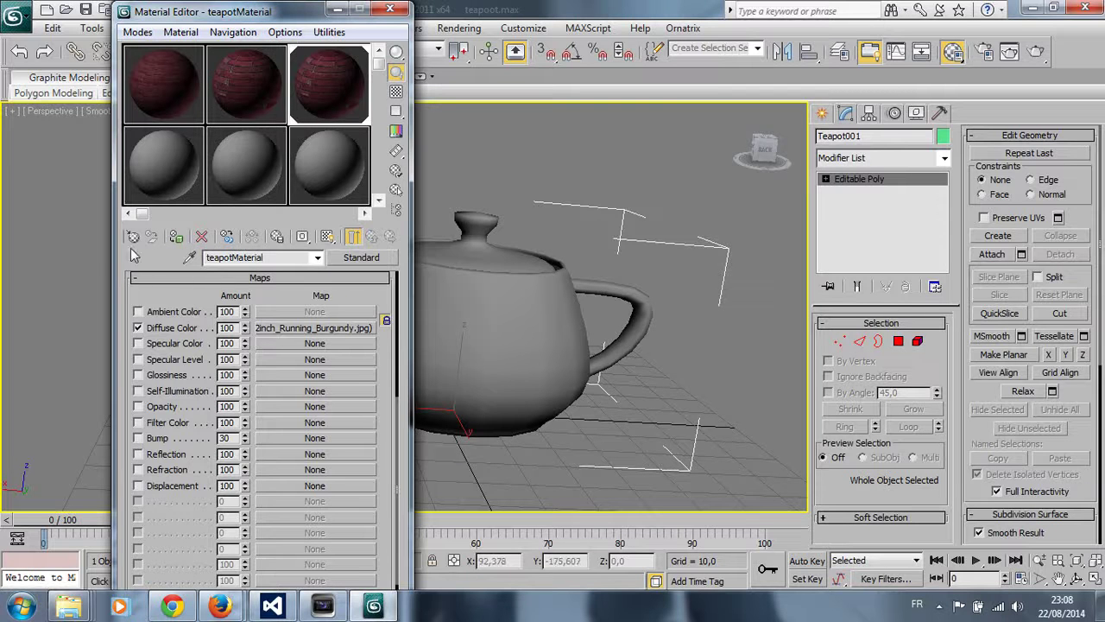
{"action": "left_click", "coordinate": [176, 241]}
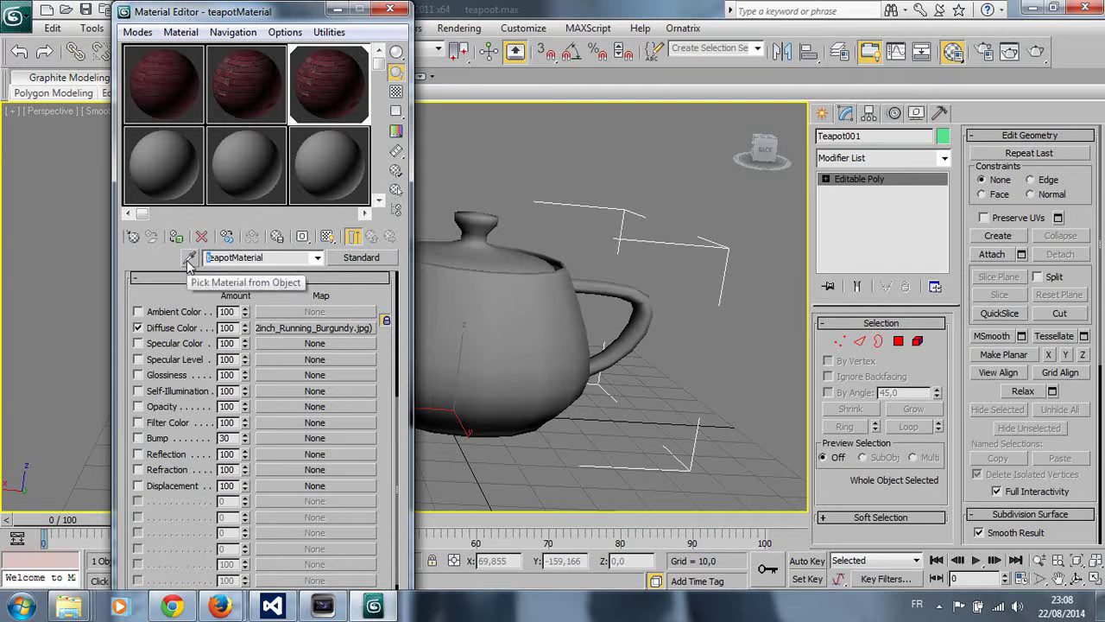
{"action": "type", "text": "P"}
{"action": "key", "text": "BackSpace"}
{"action": "type", "text": "T"}
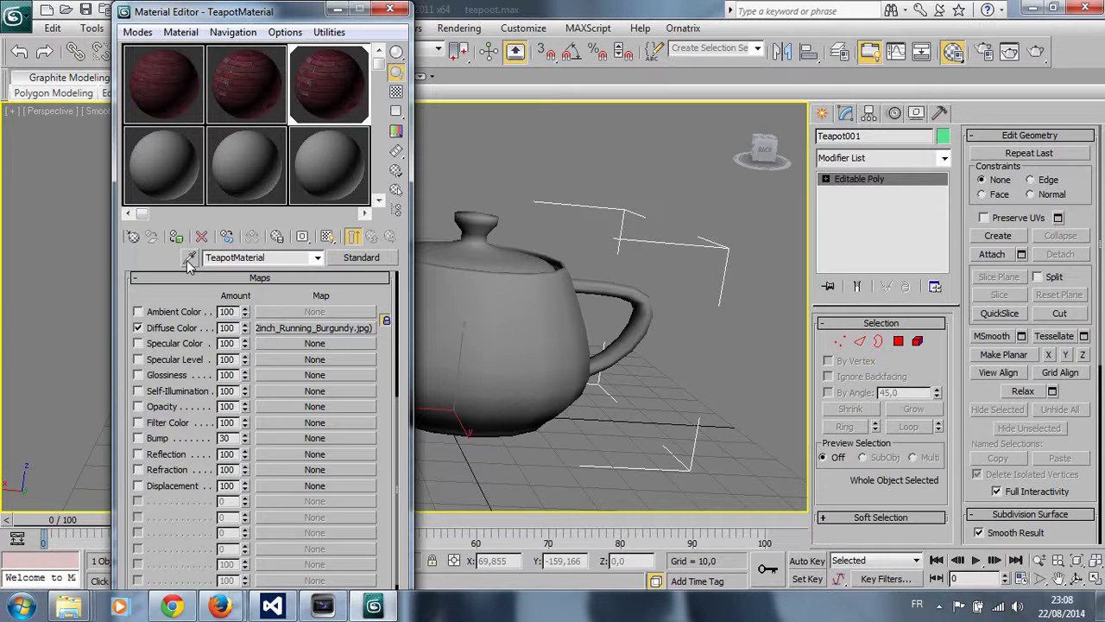
{"action": "key", "text": "BackSpace"}
{"action": "type", "text": "t"}
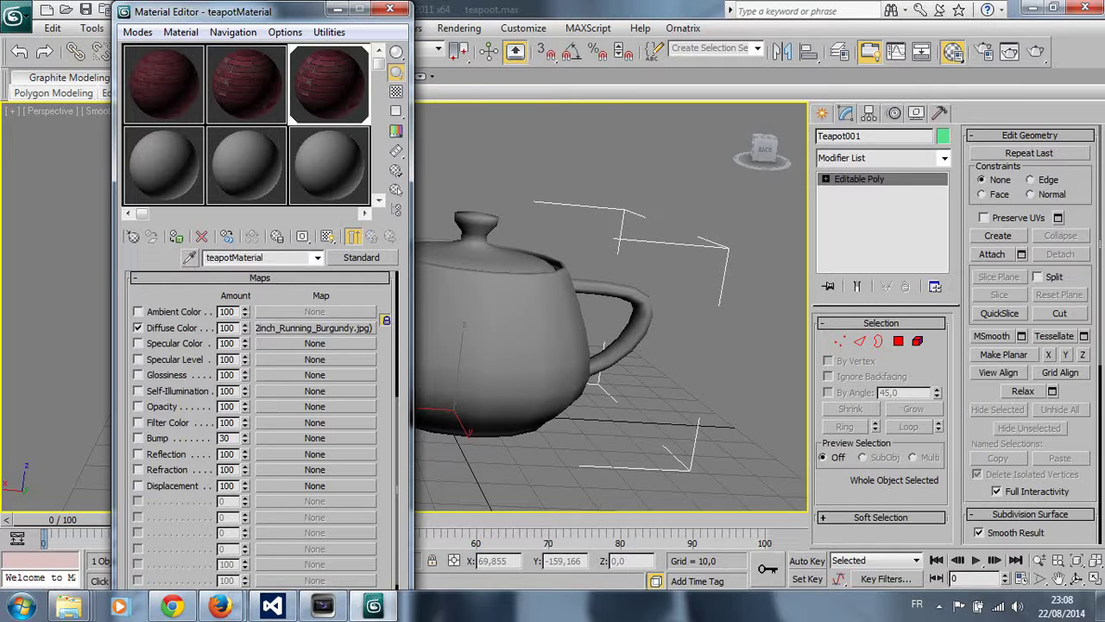
{"action": "left_click", "coordinate": [299, 257]}
Show the brick map on the teapot and inspect the Diffuse Color brick bitmap, returning to teapotMaterial's maps
{"action": "left_click", "coordinate": [327, 236]}
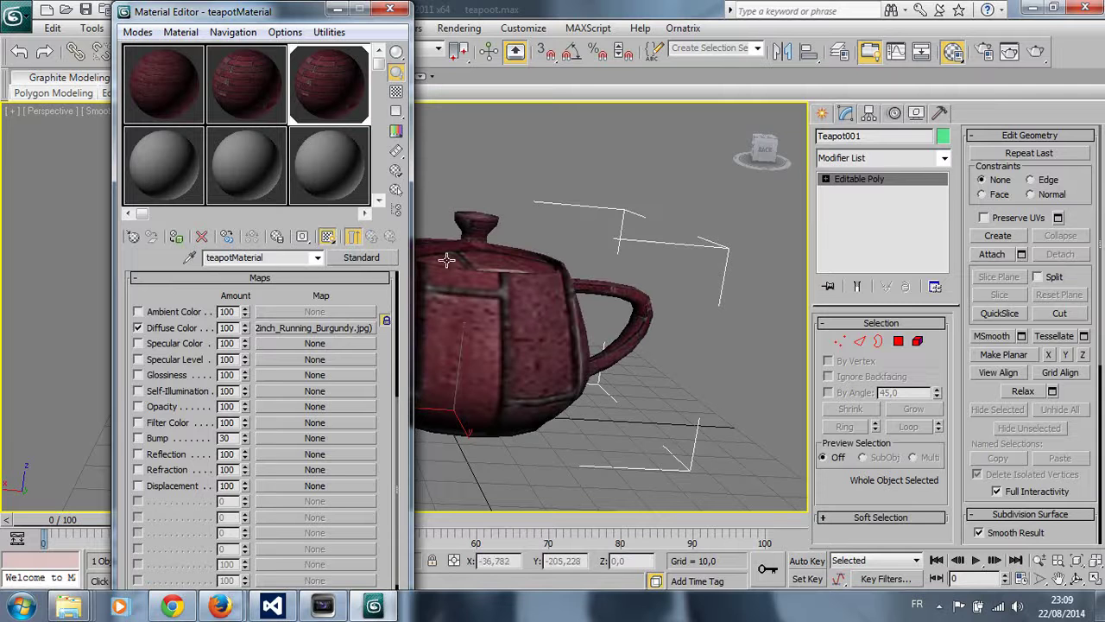
{"action": "left_click", "coordinate": [327, 328]}
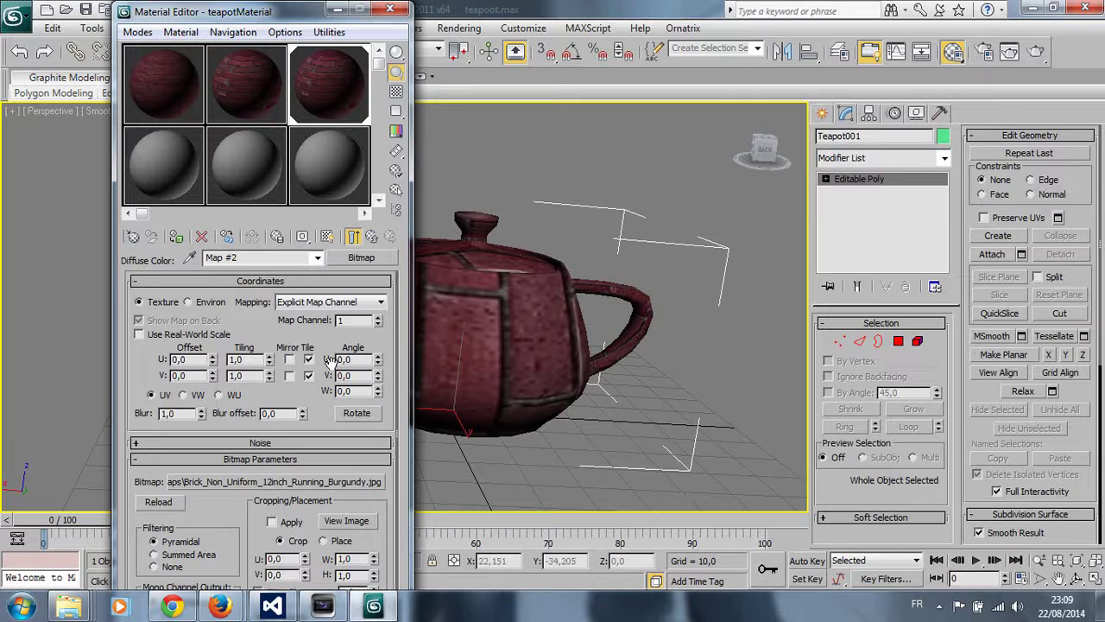
{"action": "left_click", "coordinate": [354, 236]}
{"action": "left_click", "coordinate": [372, 238]}
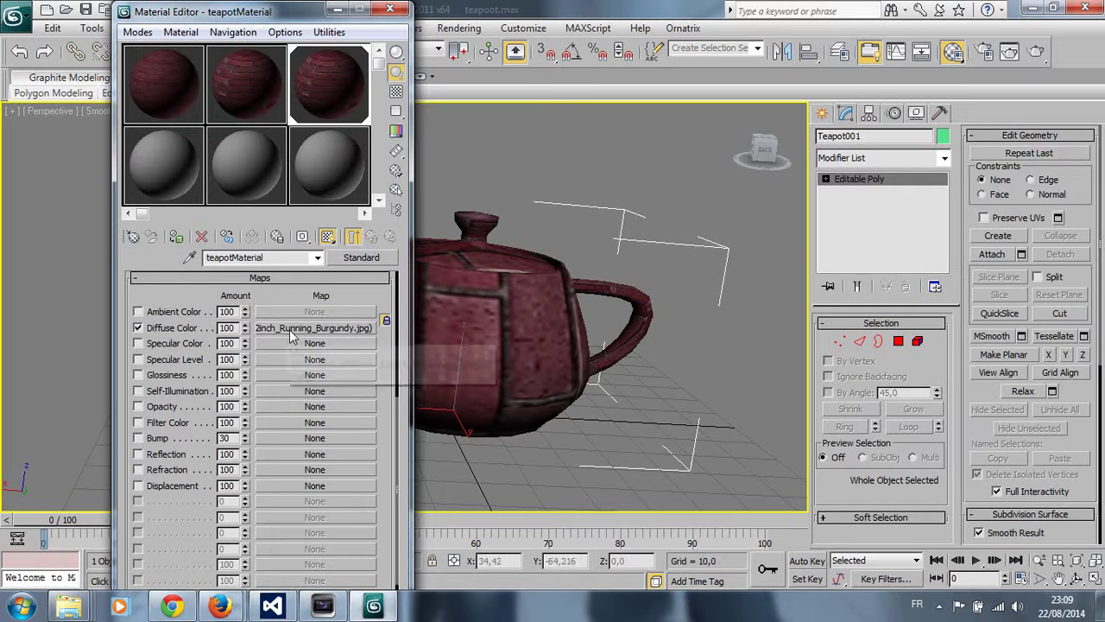
{"action": "left_click", "coordinate": [349, 329]}
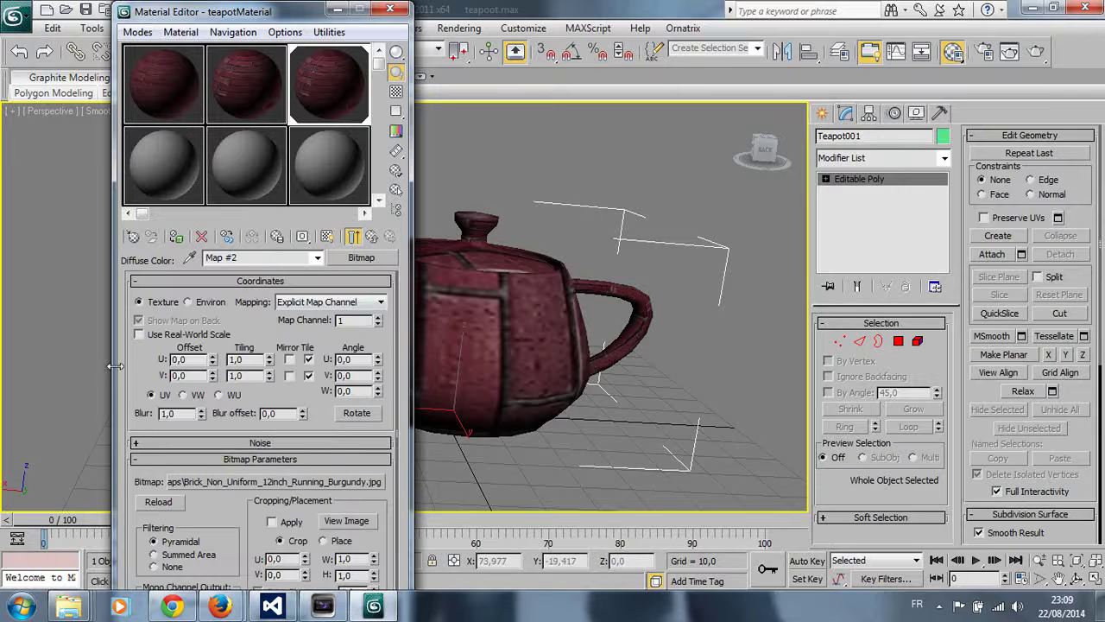
{"action": "left_click", "coordinate": [371, 238]}
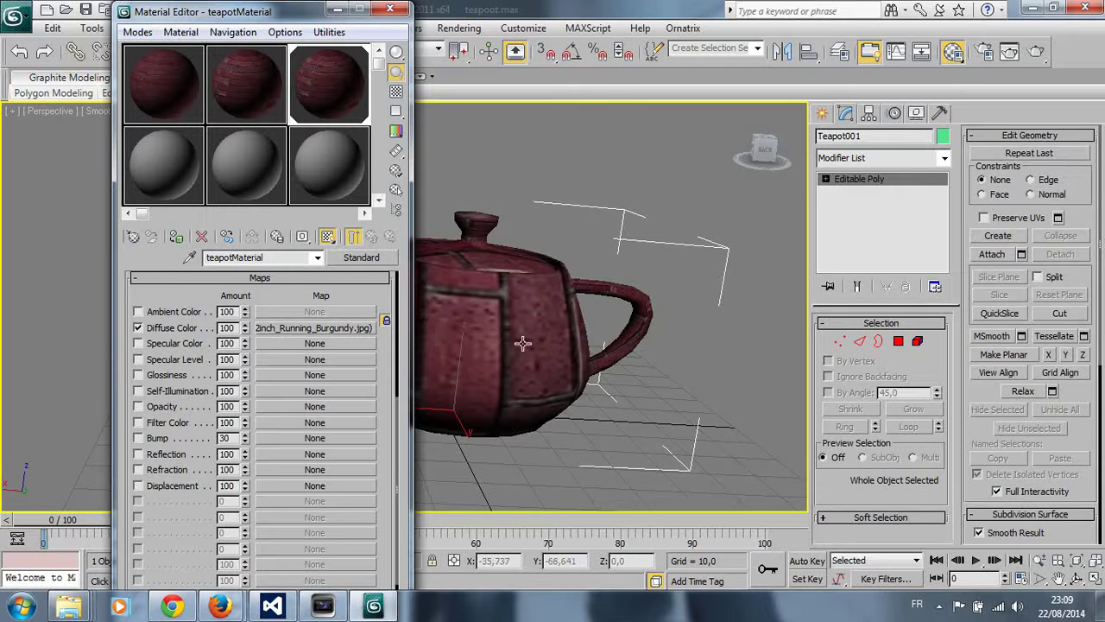
Dismiss the application menu unused and bring up the Windows Start menu's program list
{"action": "left_click", "coordinate": [10, 22]}
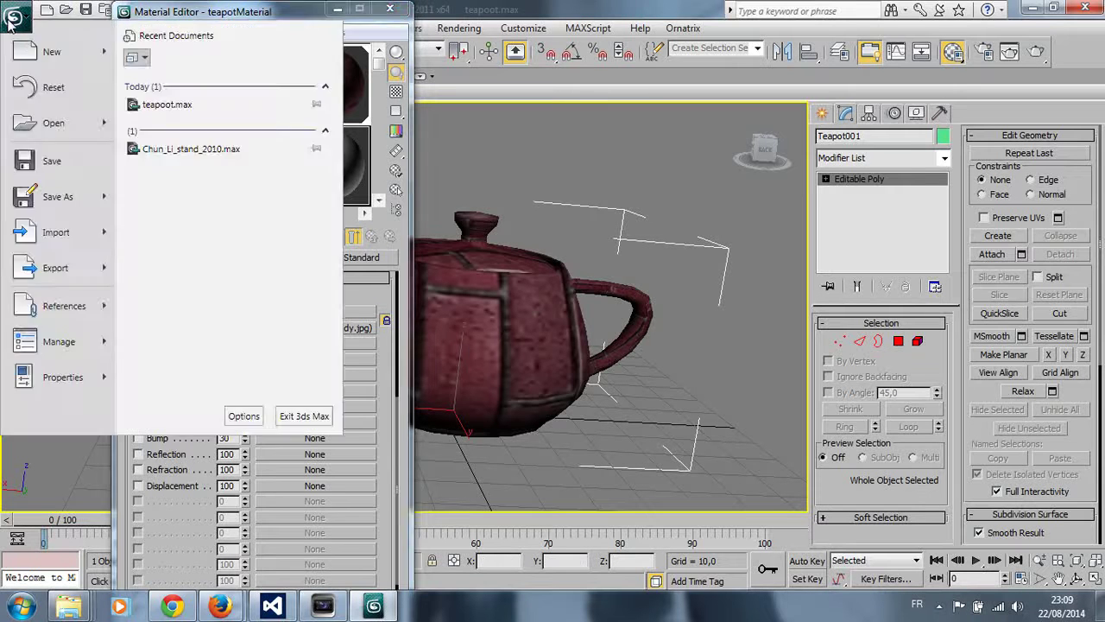
{"action": "left_click", "coordinate": [445, 8]}
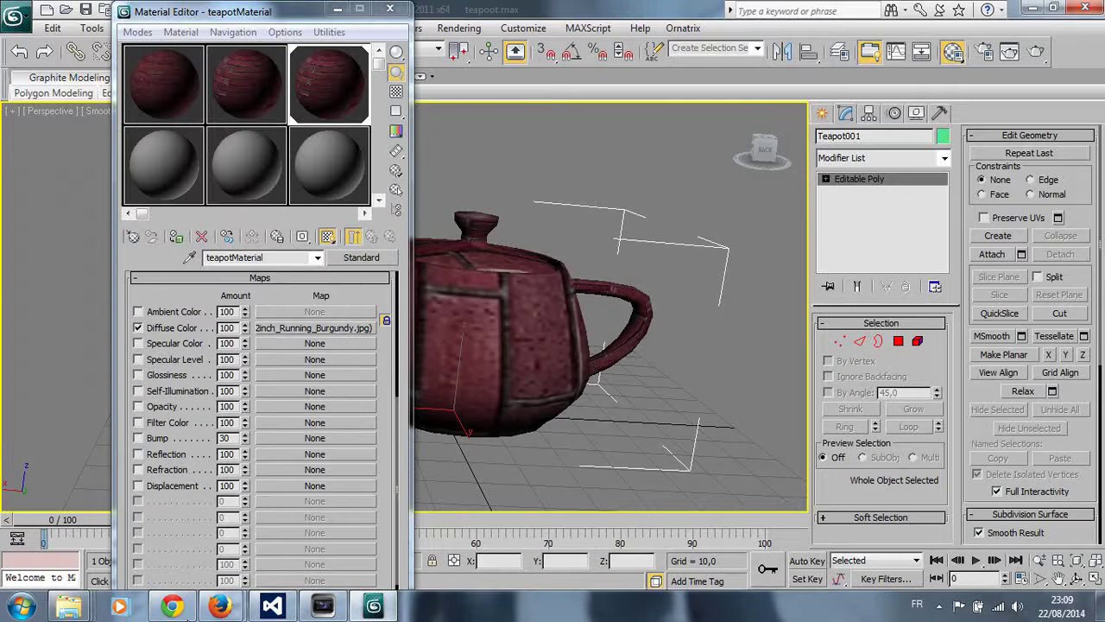
{"action": "left_click", "coordinate": [21, 606]}
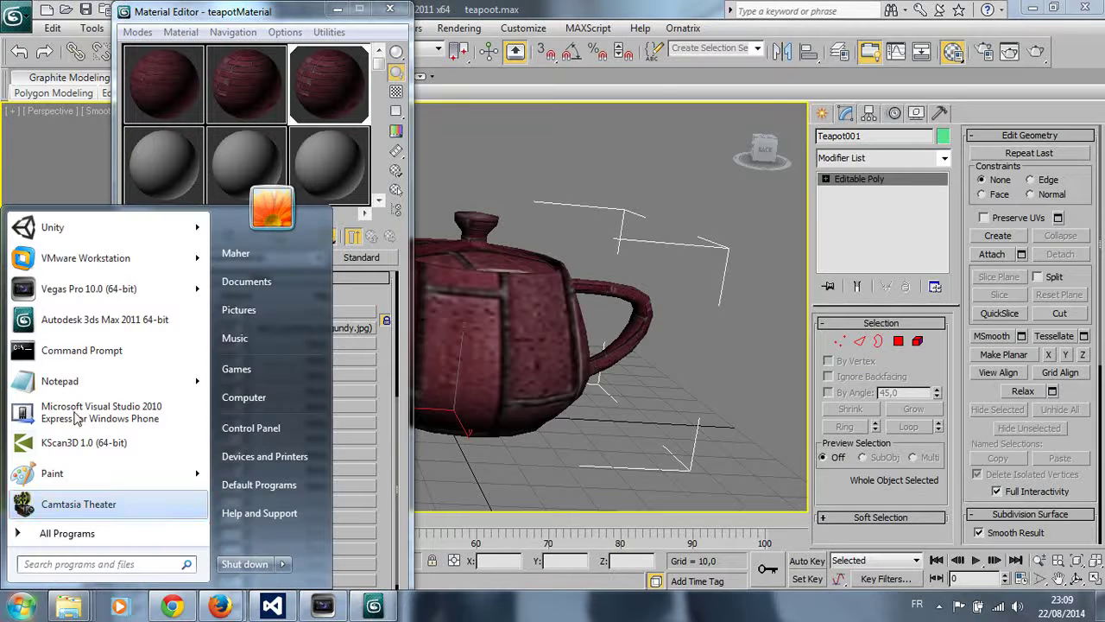
Launch Unity, create a new project at D:\TempProj\unitGame, and close the Welcome To Unity window
{"action": "left_click", "coordinate": [116, 227]}
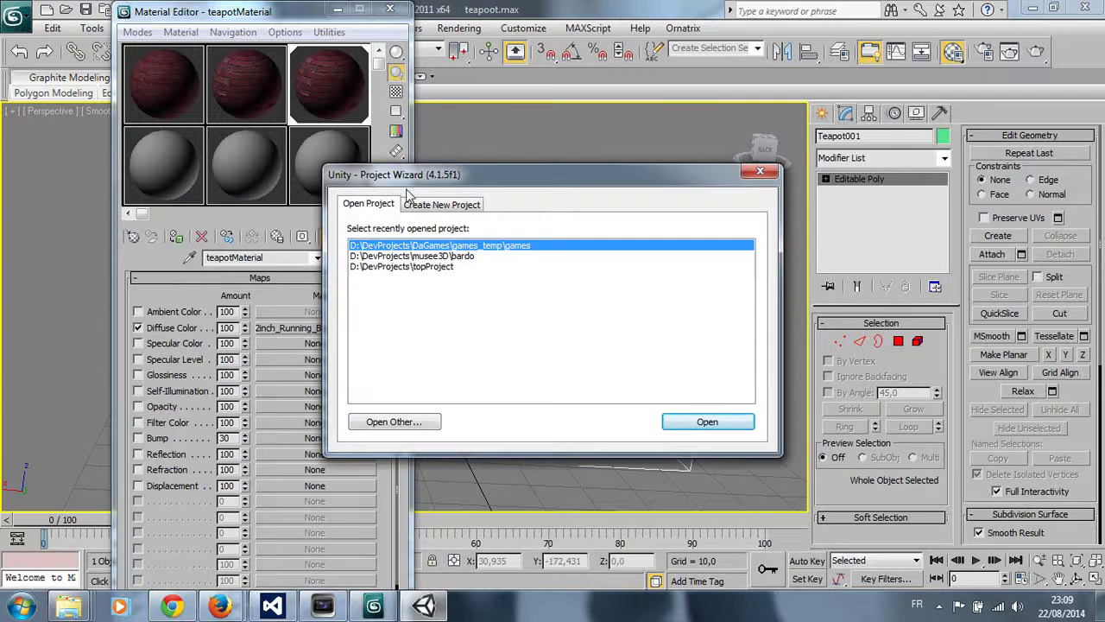
{"action": "left_click", "coordinate": [415, 204]}
{"action": "left_click", "coordinate": [739, 422]}
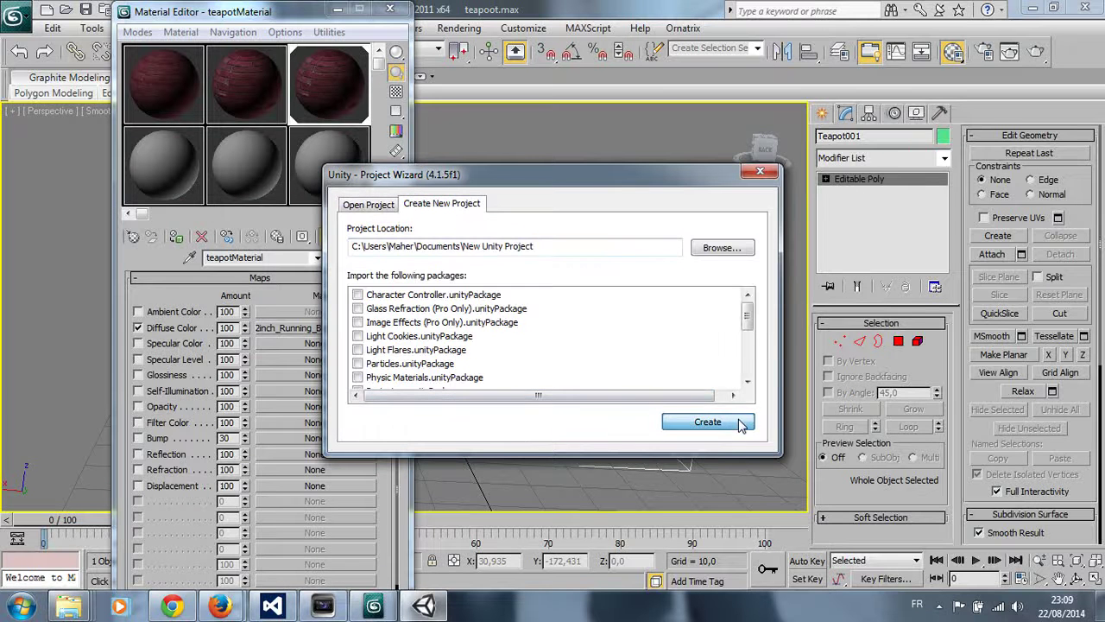
{"action": "left_click", "coordinate": [722, 253]}
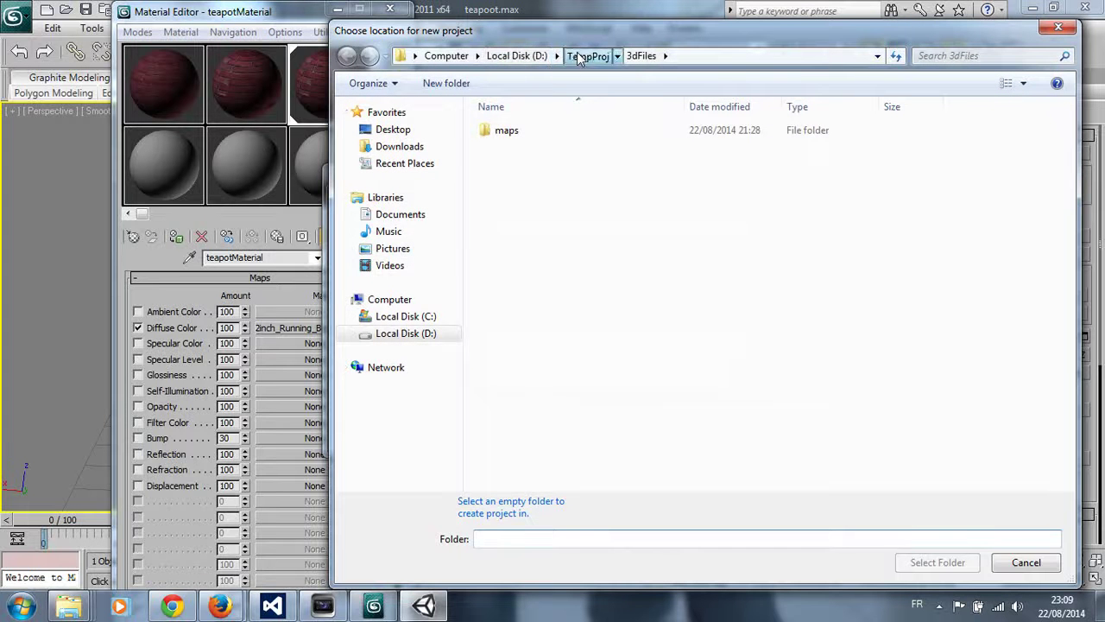
{"action": "left_click", "coordinate": [587, 56]}
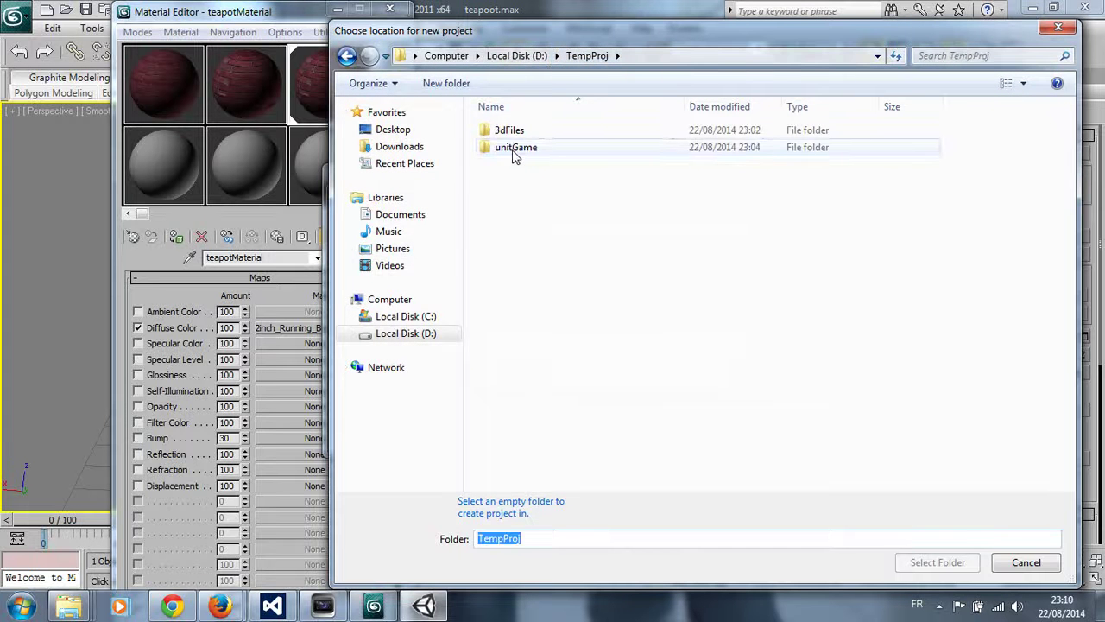
{"action": "double_click", "coordinate": [515, 149]}
{"action": "left_click", "coordinate": [937, 532]}
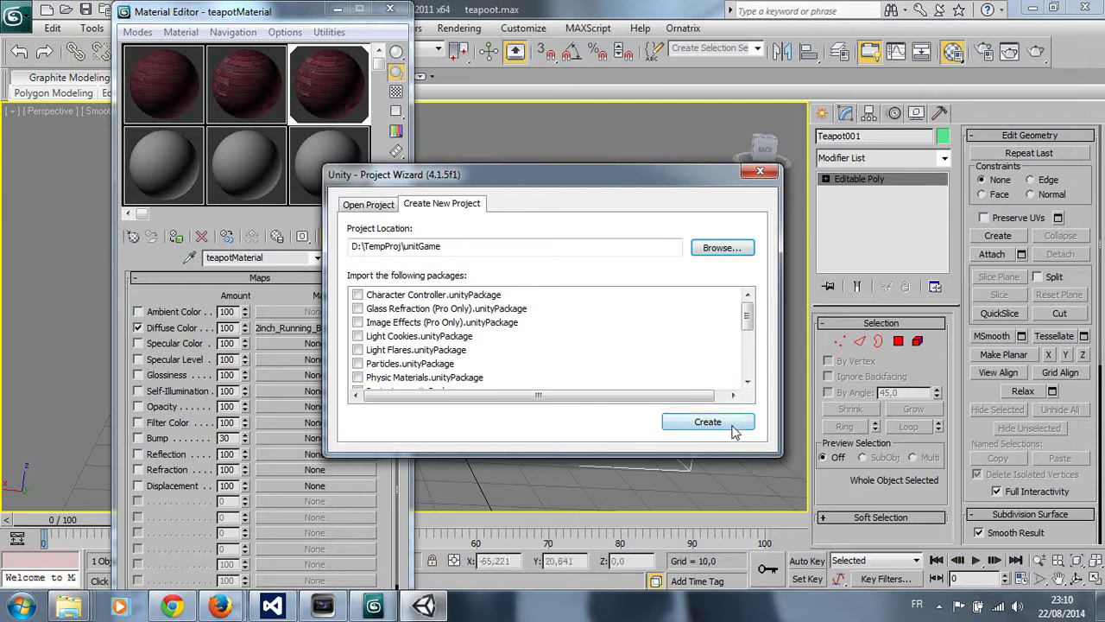
{"action": "left_click", "coordinate": [733, 429]}
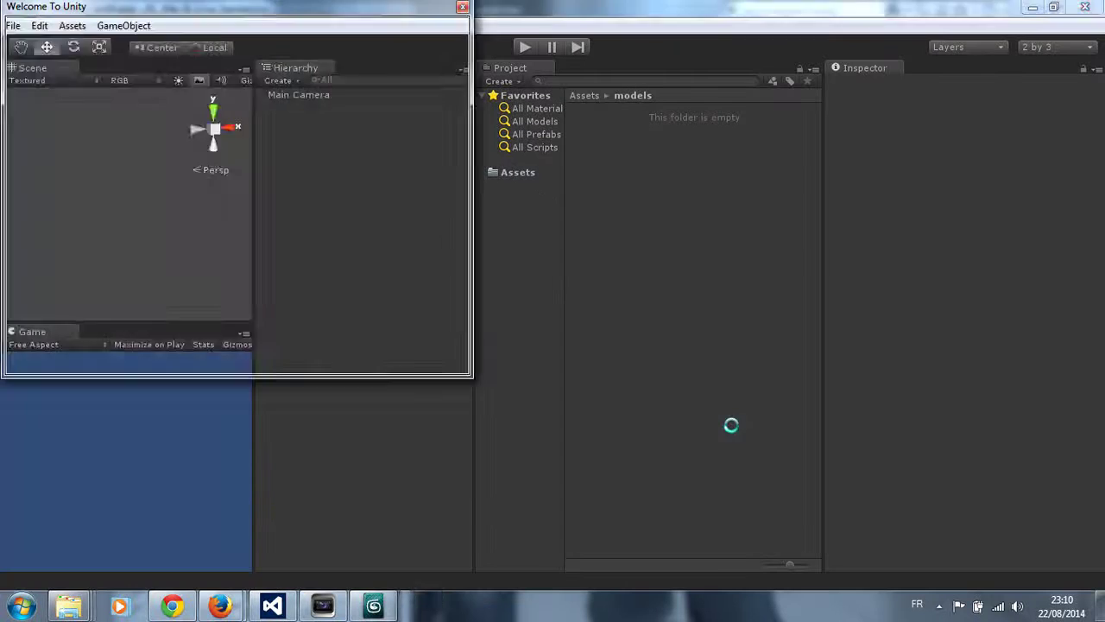
{"action": "left_click", "coordinate": [463, 7]}
Create two folders, models and scripts, under Assets, then switch back to the 3ds Max window
{"action": "left_click", "coordinate": [512, 172]}
{"action": "right_click", "coordinate": [512, 170]}
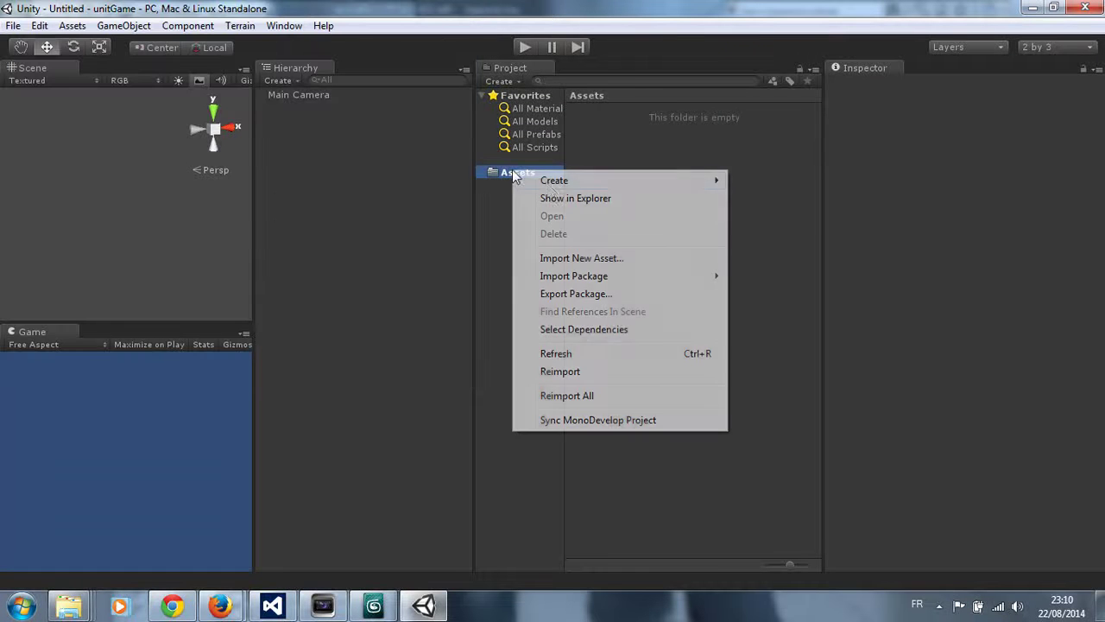
{"action": "left_click", "coordinate": [749, 182]}
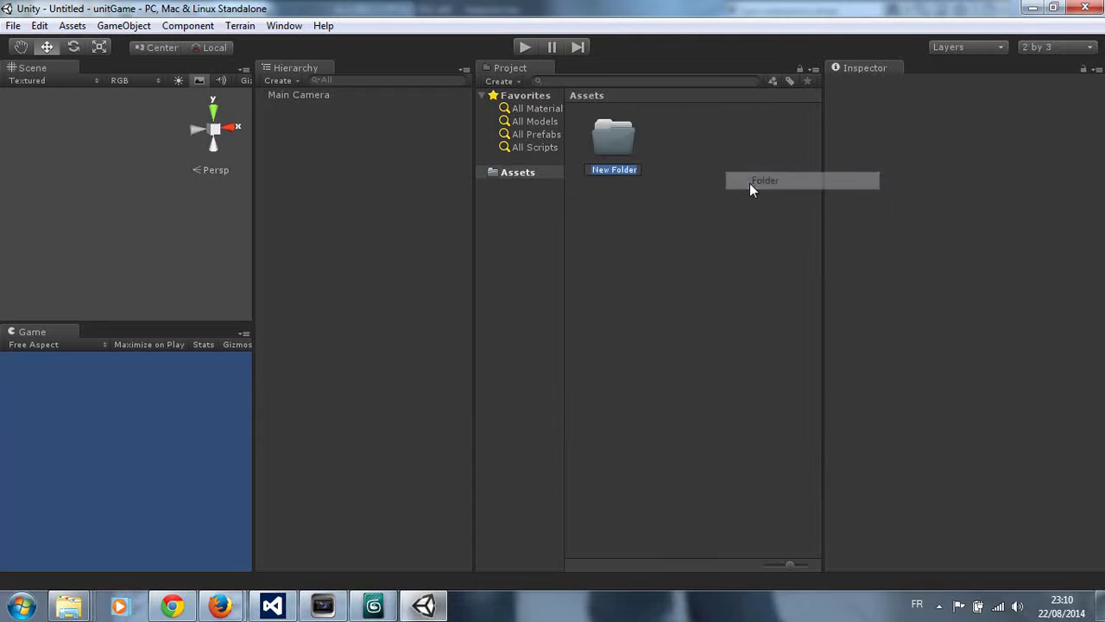
{"action": "type", "text": "models"}
{"action": "key", "text": "Return"}
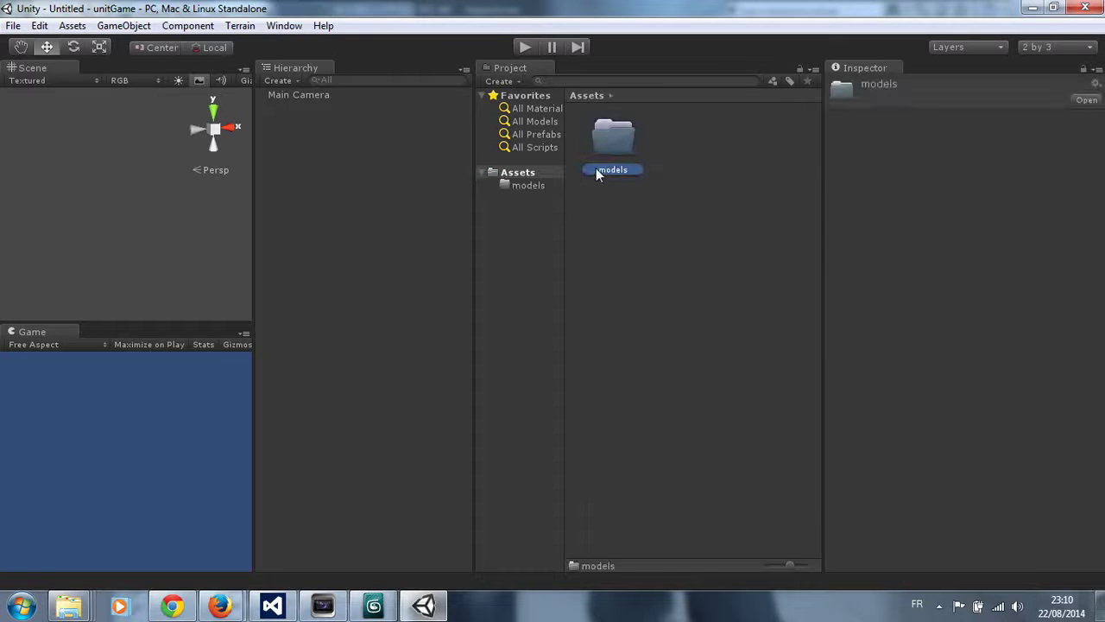
{"action": "right_click", "coordinate": [544, 176]}
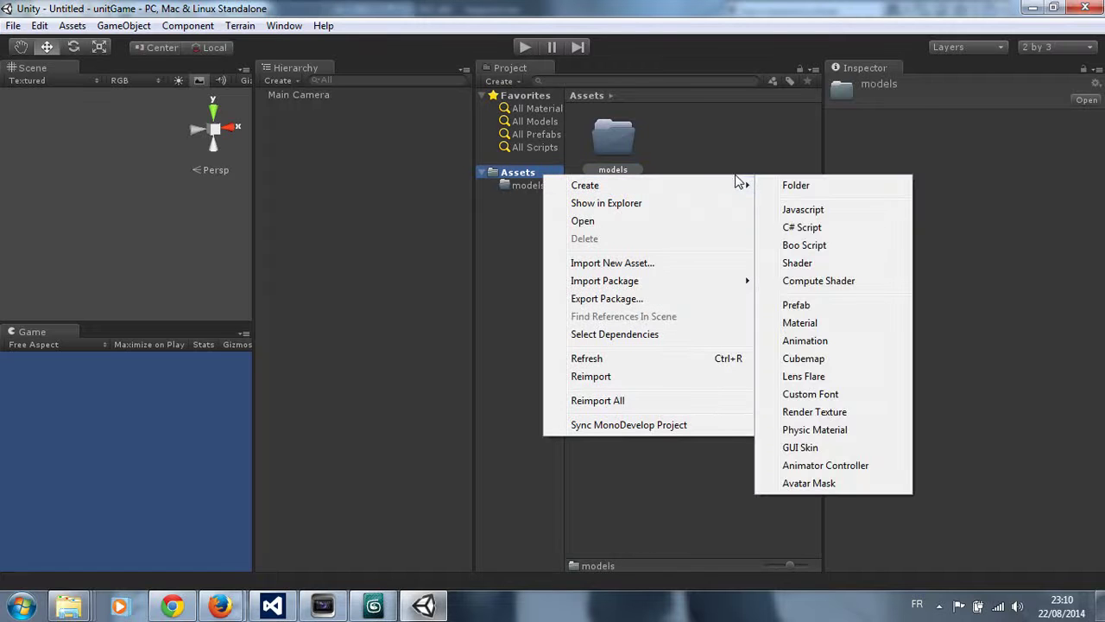
{"action": "mouse_move", "coordinate": [656, 184]}
{"action": "left_click", "coordinate": [790, 185]}
{"action": "type", "text": "scripts"}
{"action": "key", "text": "Return"}
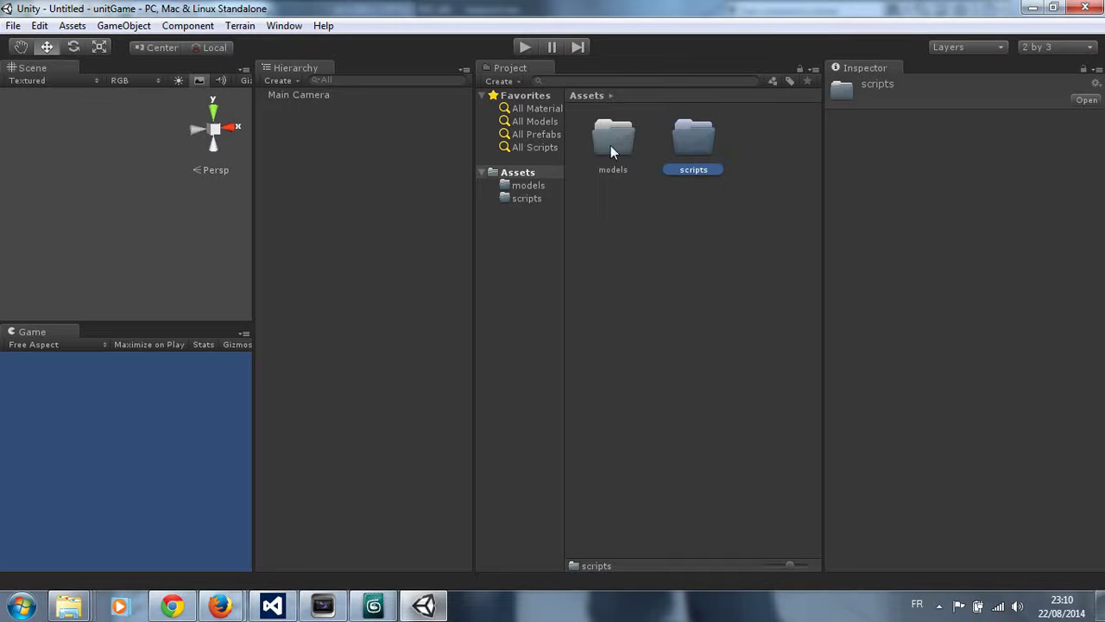
{"action": "left_click", "coordinate": [373, 606]}
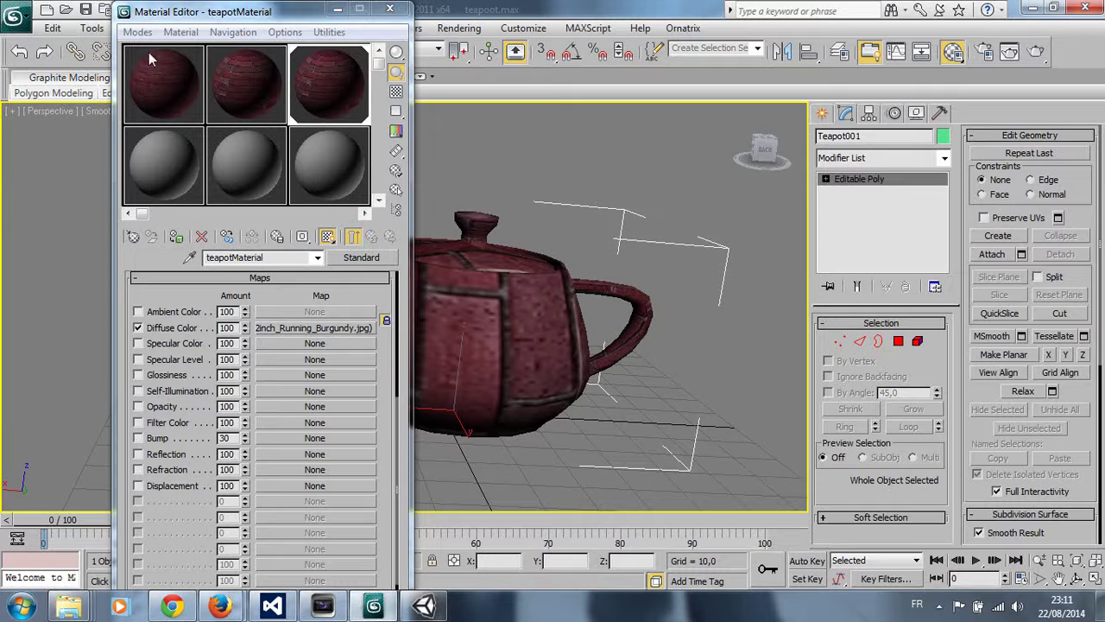
Save the current teapot scene and begin exporting it
{"action": "left_click", "coordinate": [16, 16]}
{"action": "left_click", "coordinate": [47, 157]}
{"action": "left_click", "coordinate": [16, 12]}
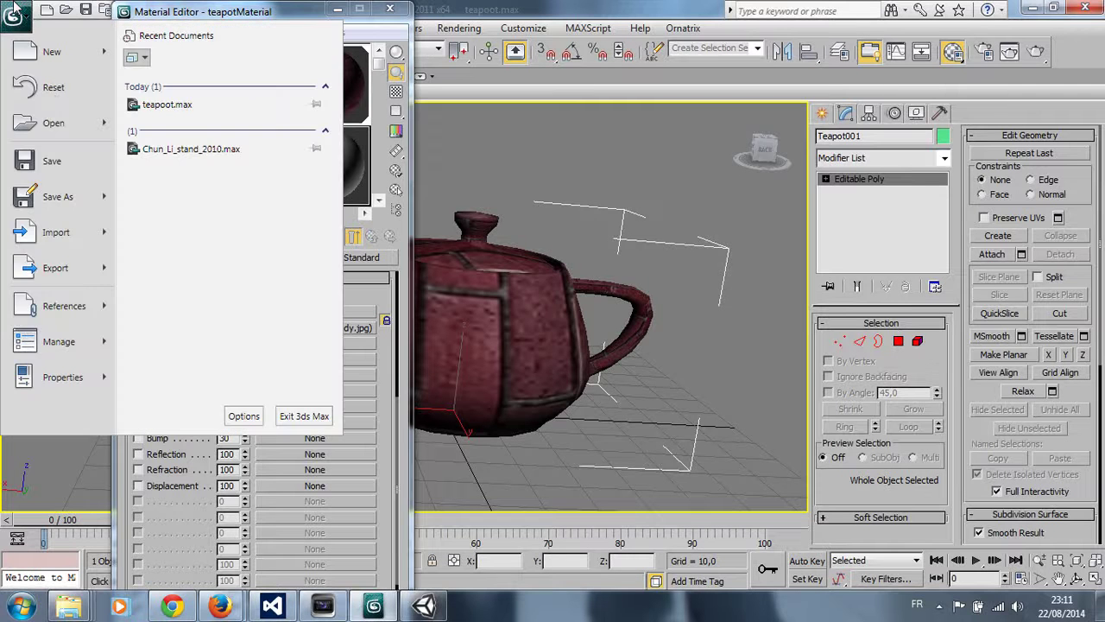
{"action": "mouse_move", "coordinate": [55, 269]}
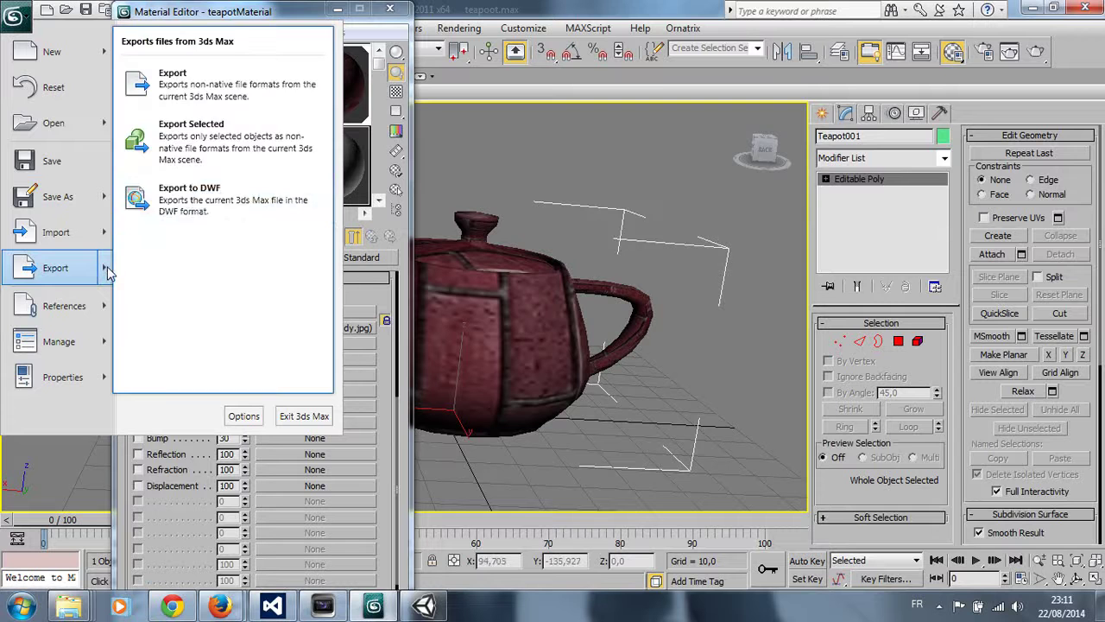
{"action": "left_click", "coordinate": [205, 153]}
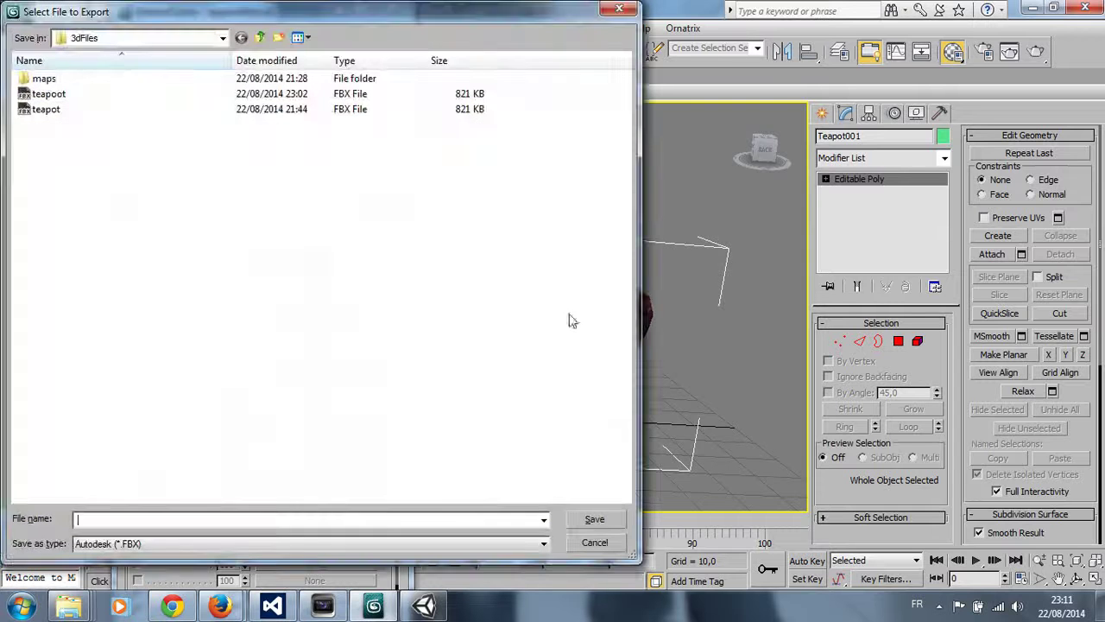
Set the export location to D:\TempProj\3dFiles and name the file teapootFinal
{"action": "left_click", "coordinate": [146, 41]}
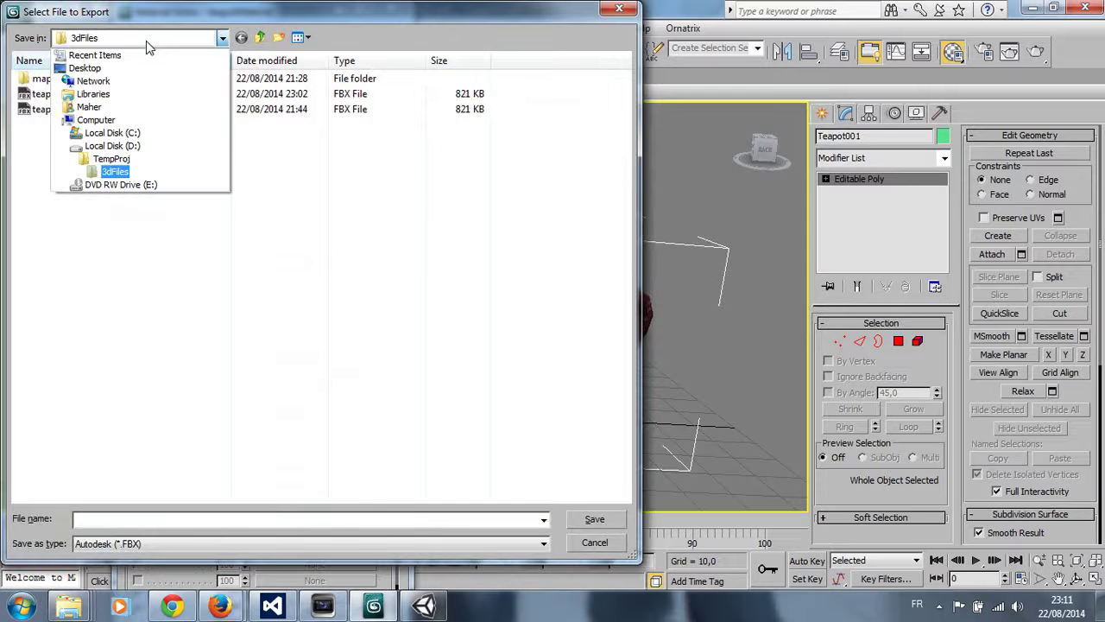
{"action": "left_click", "coordinate": [146, 41]}
{"action": "left_click", "coordinate": [122, 41]}
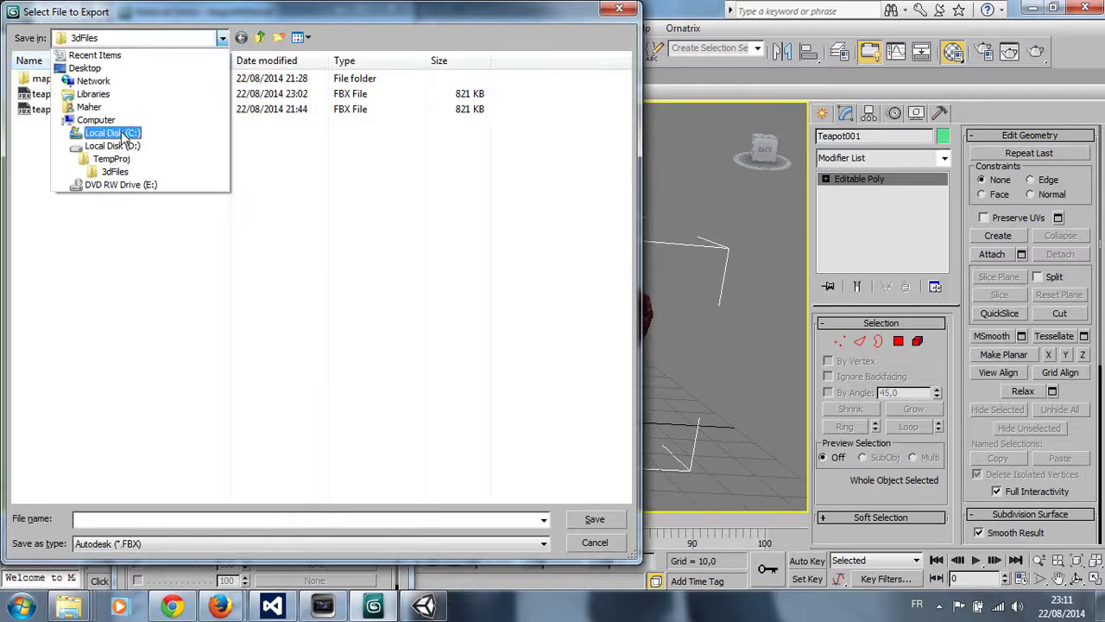
{"action": "left_click", "coordinate": [110, 158]}
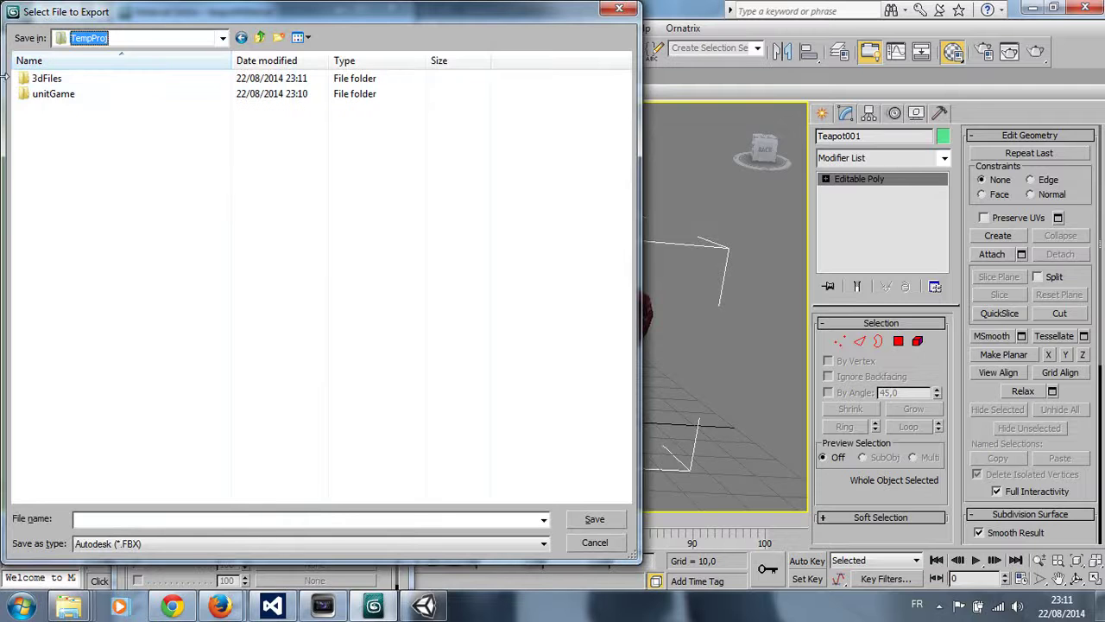
{"action": "left_click", "coordinate": [49, 80]}
{"action": "double_click", "coordinate": [50, 80]}
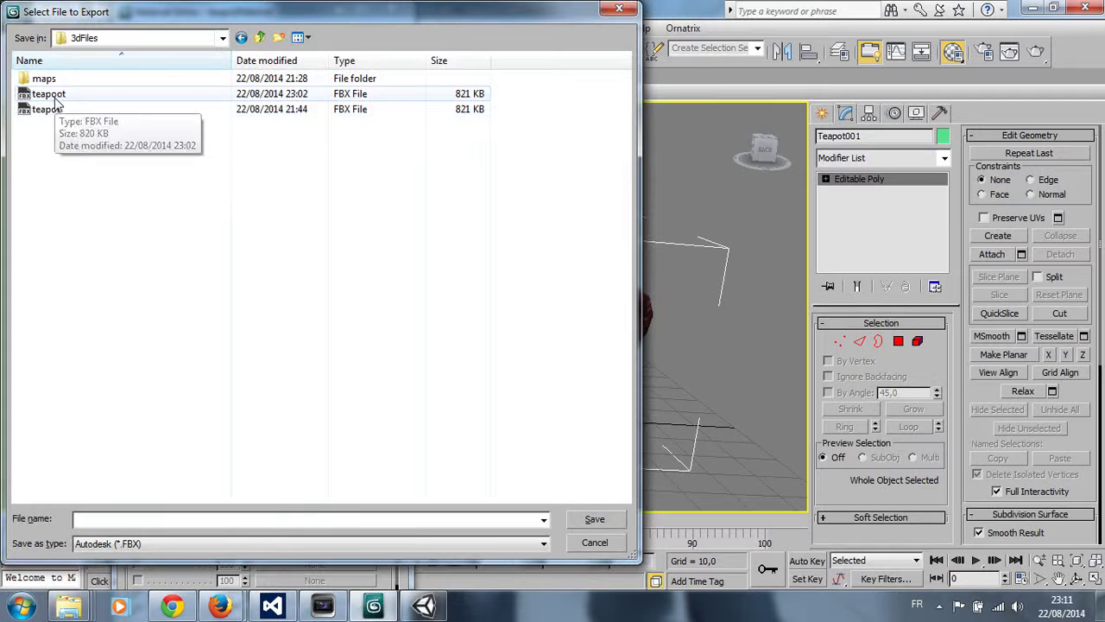
{"action": "left_click", "coordinate": [52, 94]}
{"action": "left_click", "coordinate": [119, 520]}
{"action": "left_click", "coordinate": [152, 519]}
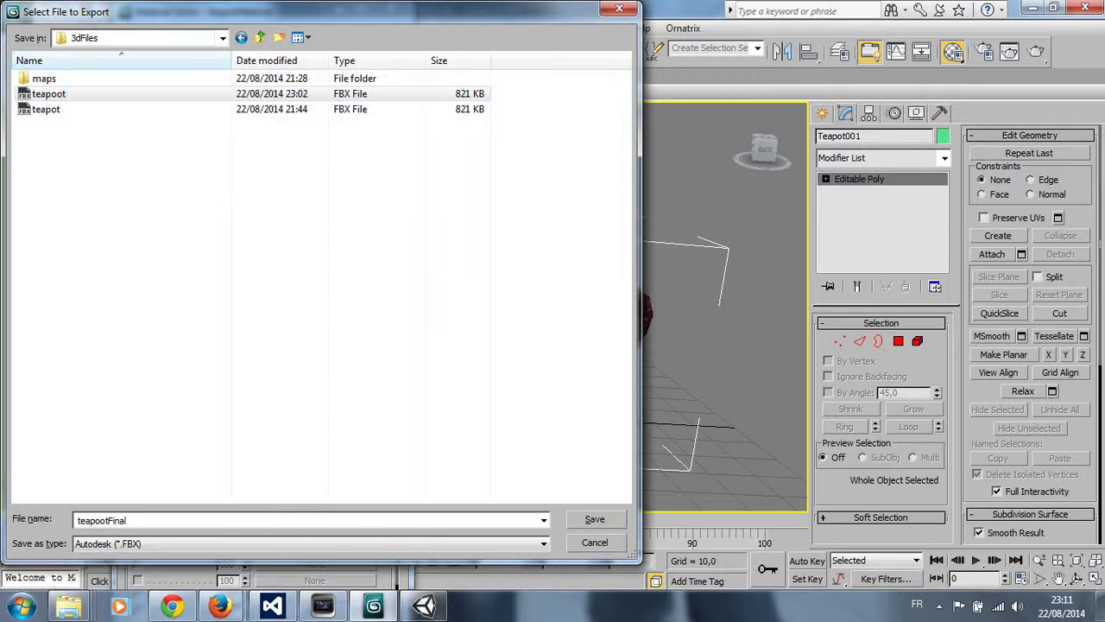
{"action": "key", "text": "Return"}
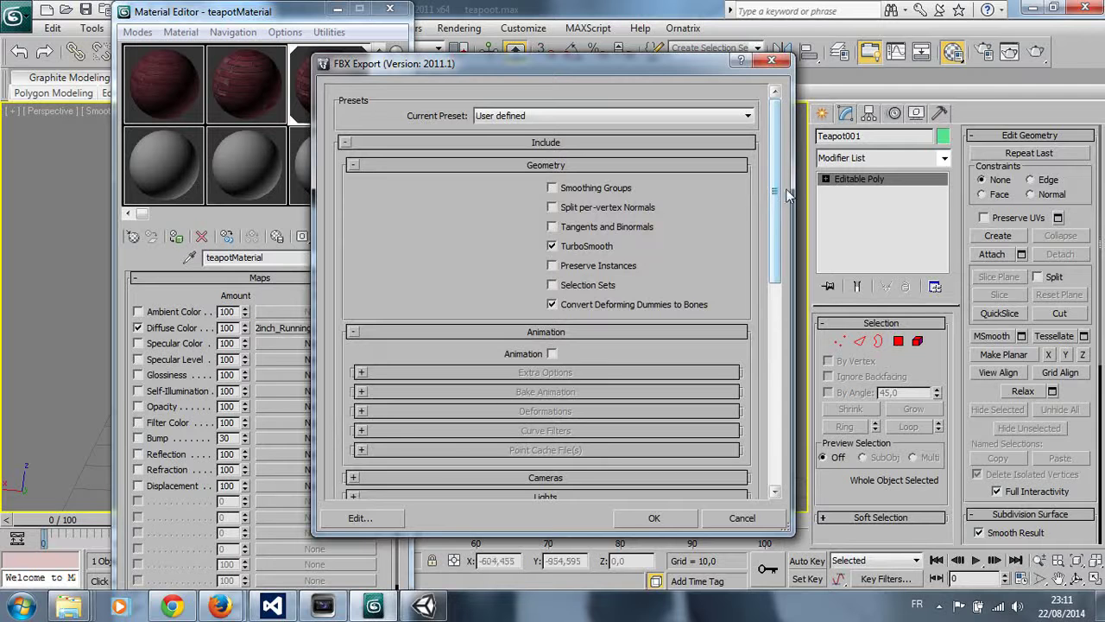
Turn off automatic unit conversion, convert scene units to Meters, and close FBX Export without exporting
{"action": "left_click_drag", "start_coordinate": [777, 199], "coordinate": [777, 335]}
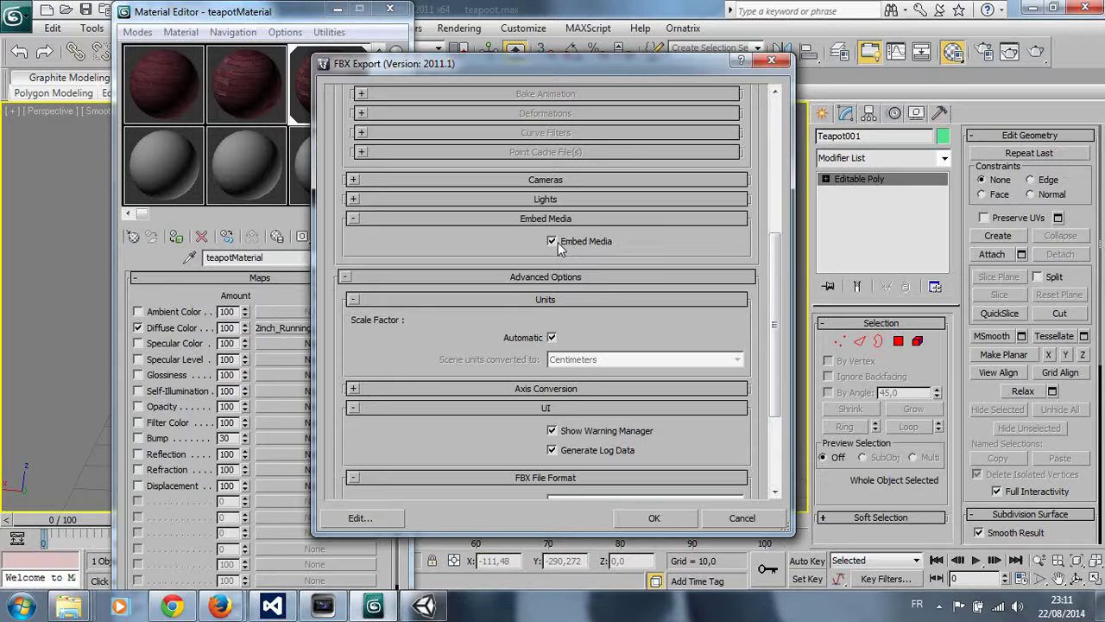
{"action": "left_click", "coordinate": [552, 338]}
{"action": "left_click", "coordinate": [567, 358]}
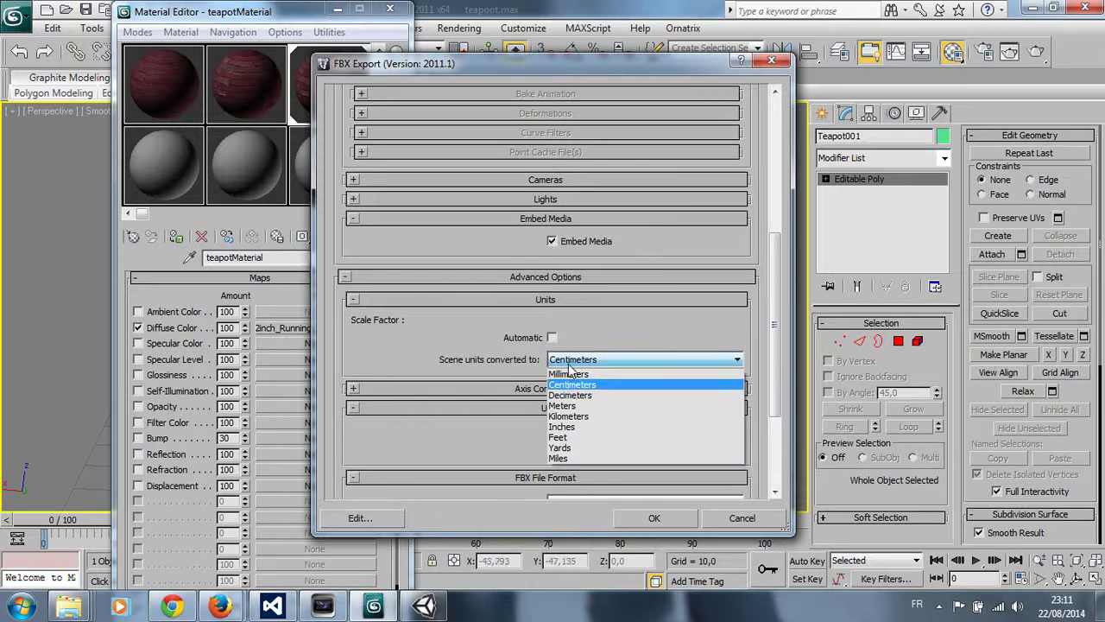
{"action": "left_click", "coordinate": [585, 406]}
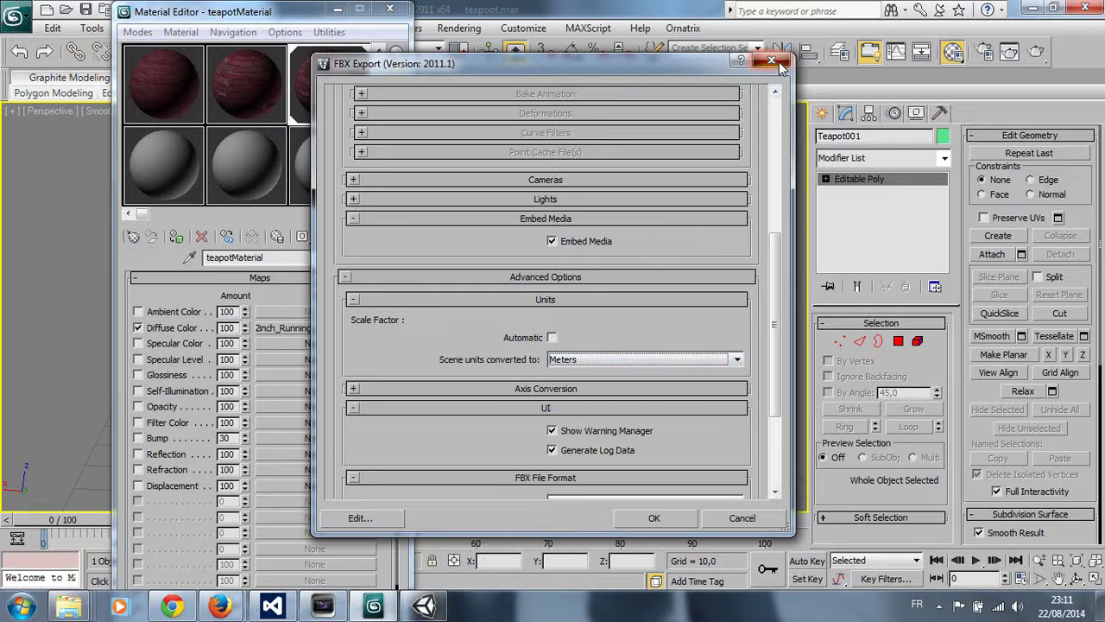
{"action": "left_click", "coordinate": [771, 60]}
In Units Setup, set display units to Metric Meters, leaving the system unit scale unchanged
{"action": "left_click", "coordinate": [523, 27]}
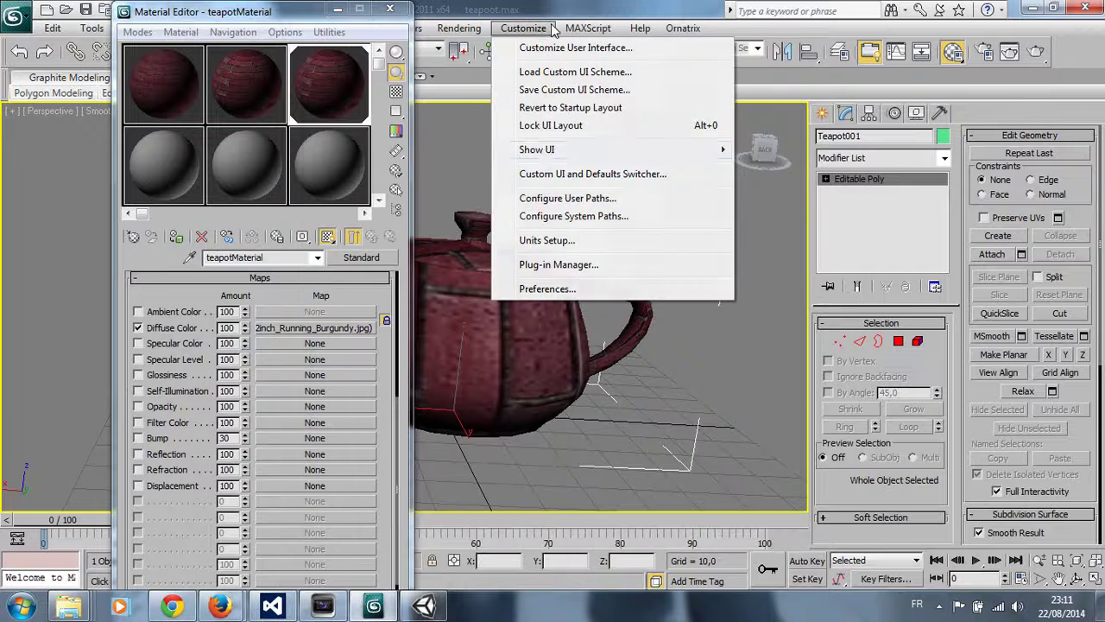
{"action": "left_click", "coordinate": [547, 242]}
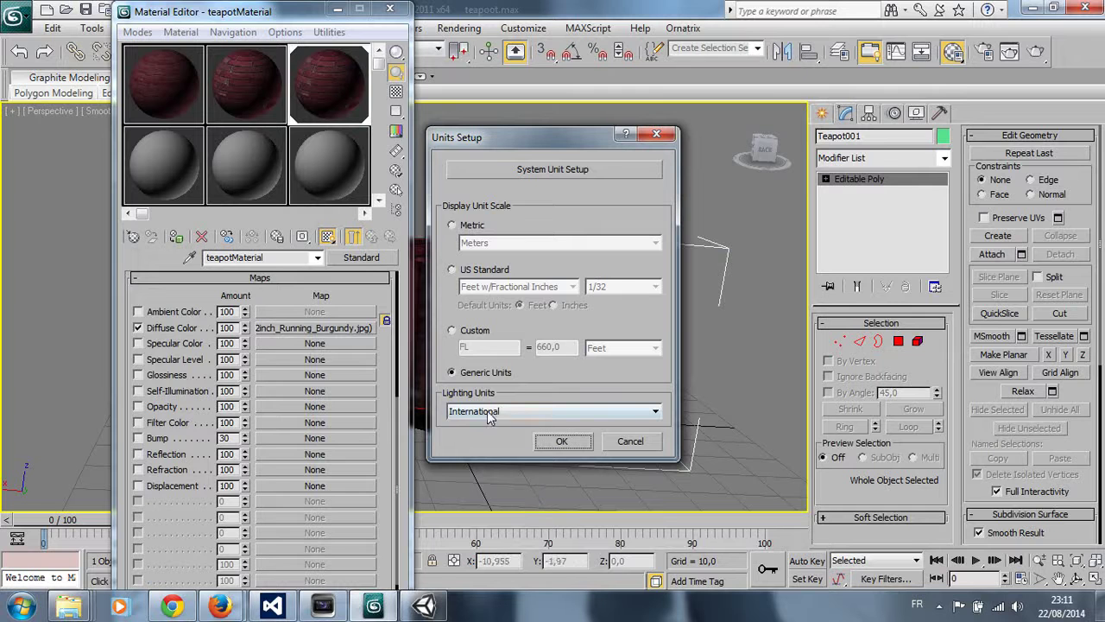
{"action": "left_click", "coordinate": [455, 226]}
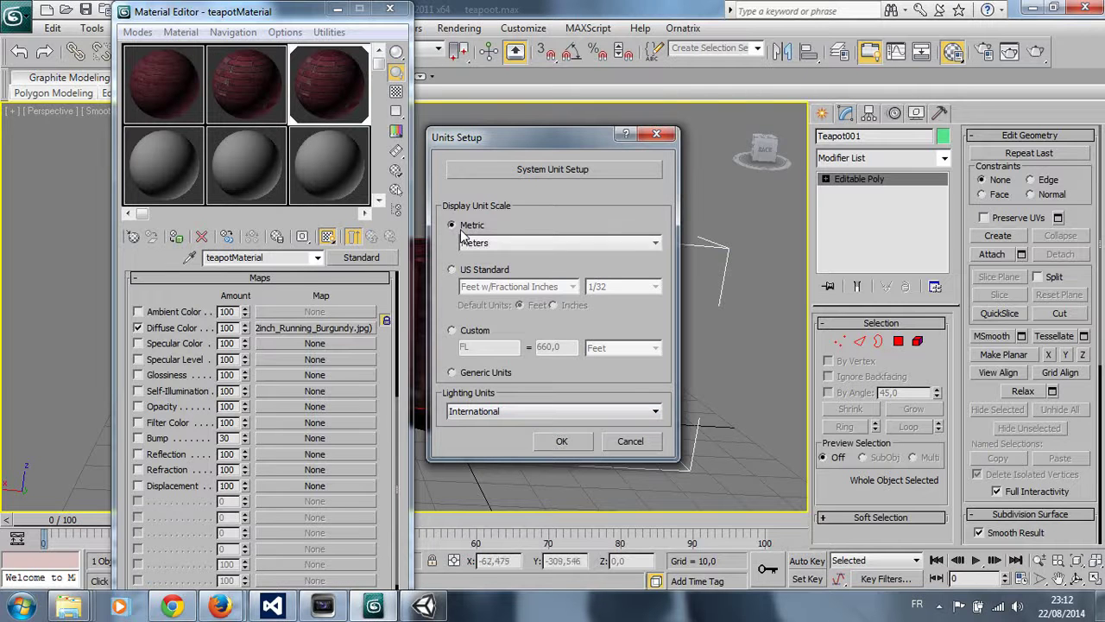
{"action": "left_click", "coordinate": [532, 169]}
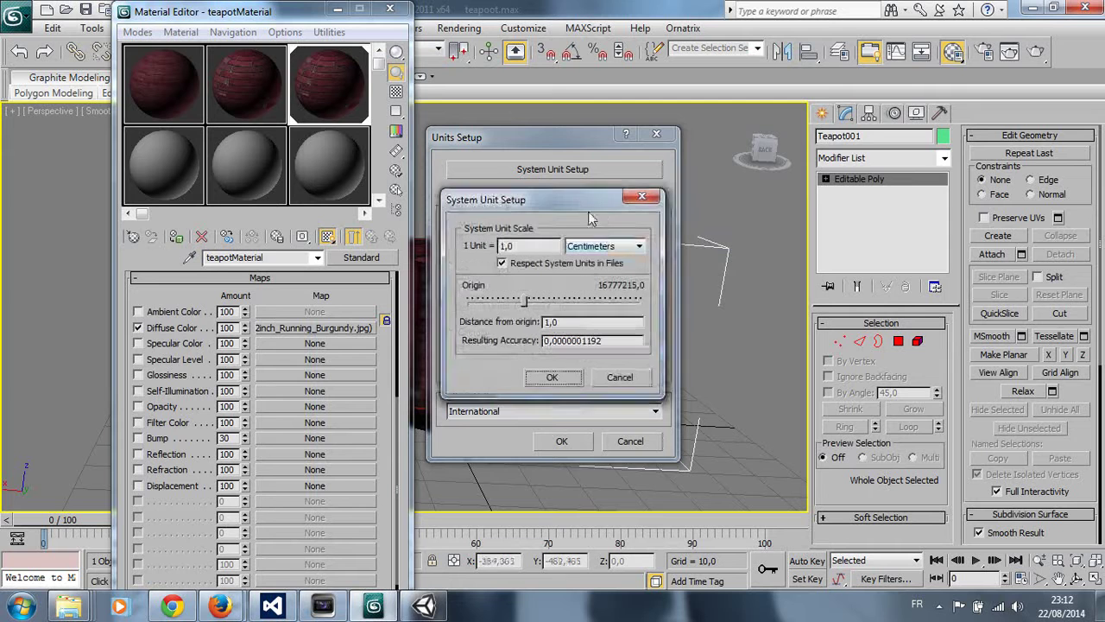
{"action": "left_click", "coordinate": [554, 377]}
{"action": "left_click", "coordinate": [562, 440]}
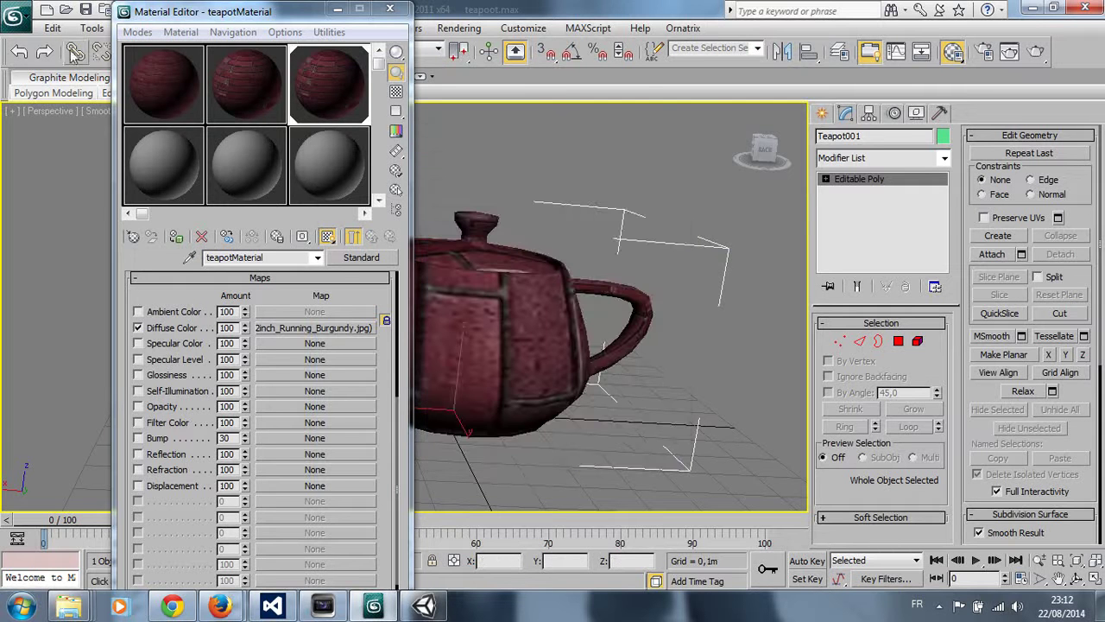
{"action": "left_click", "coordinate": [15, 15]}
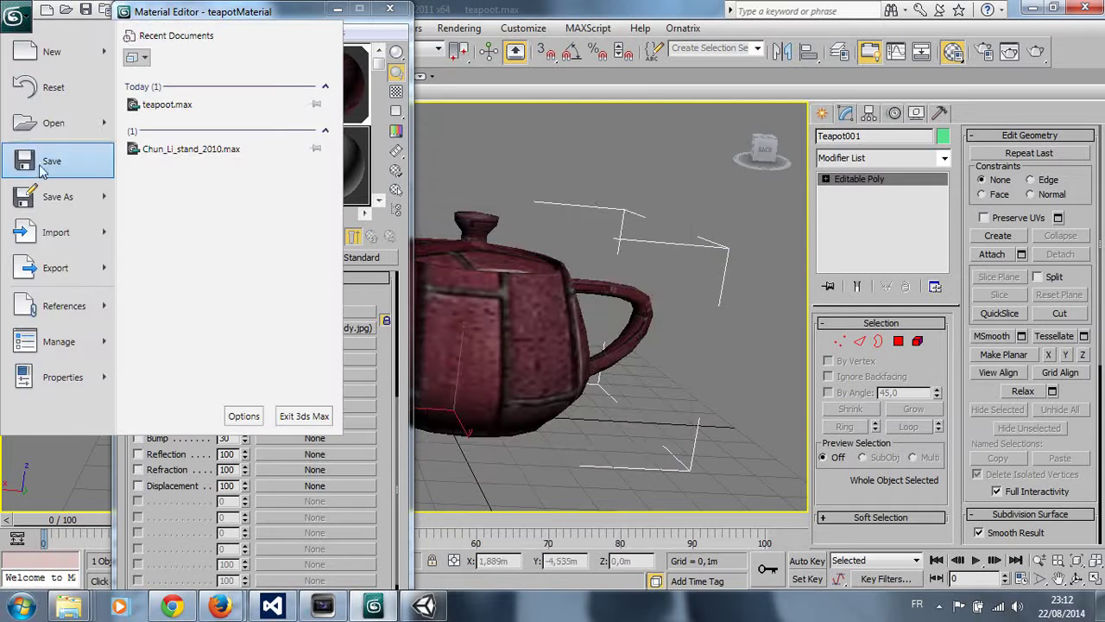
Save teapot.max, reopen it from Recent Documents, and select the teapot
{"action": "left_click", "coordinate": [43, 170]}
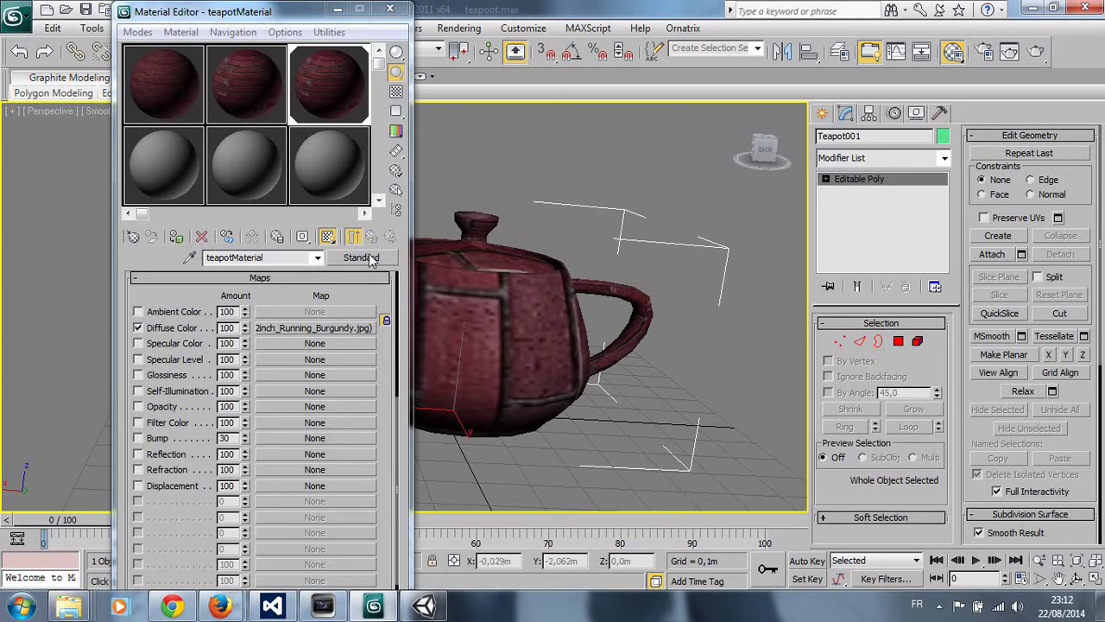
{"action": "left_click", "coordinate": [16, 14]}
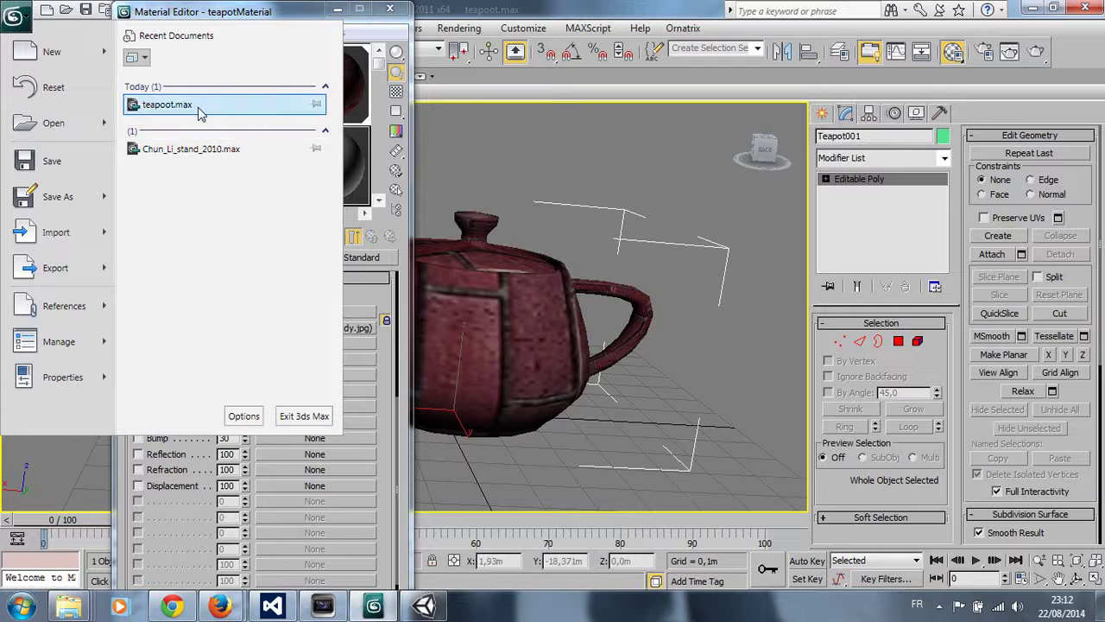
{"action": "left_click", "coordinate": [197, 107]}
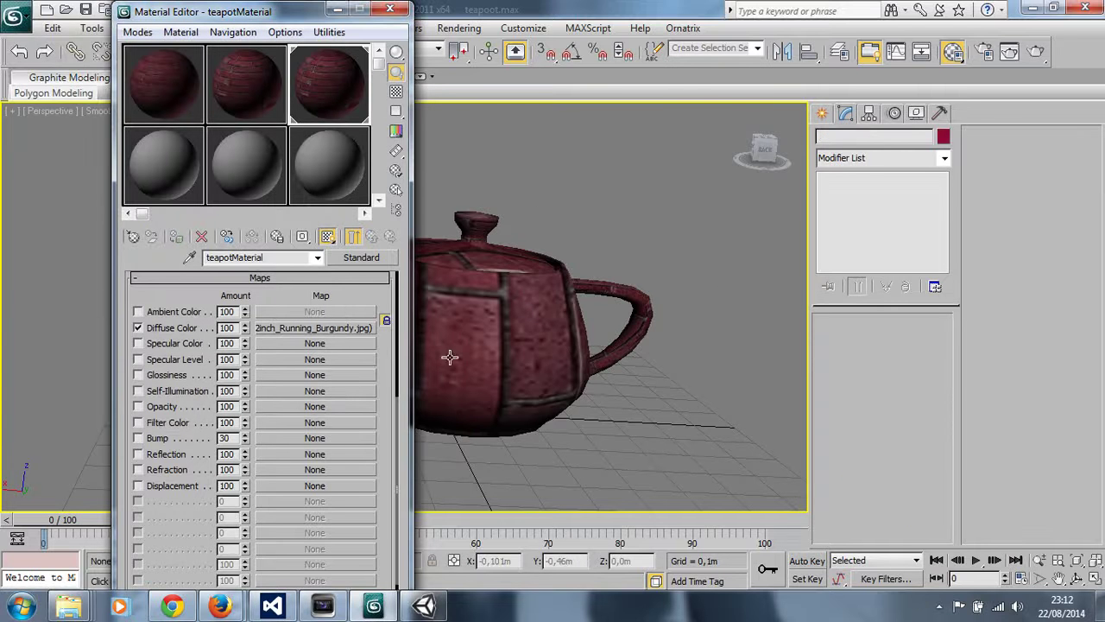
{"action": "left_click", "coordinate": [535, 302]}
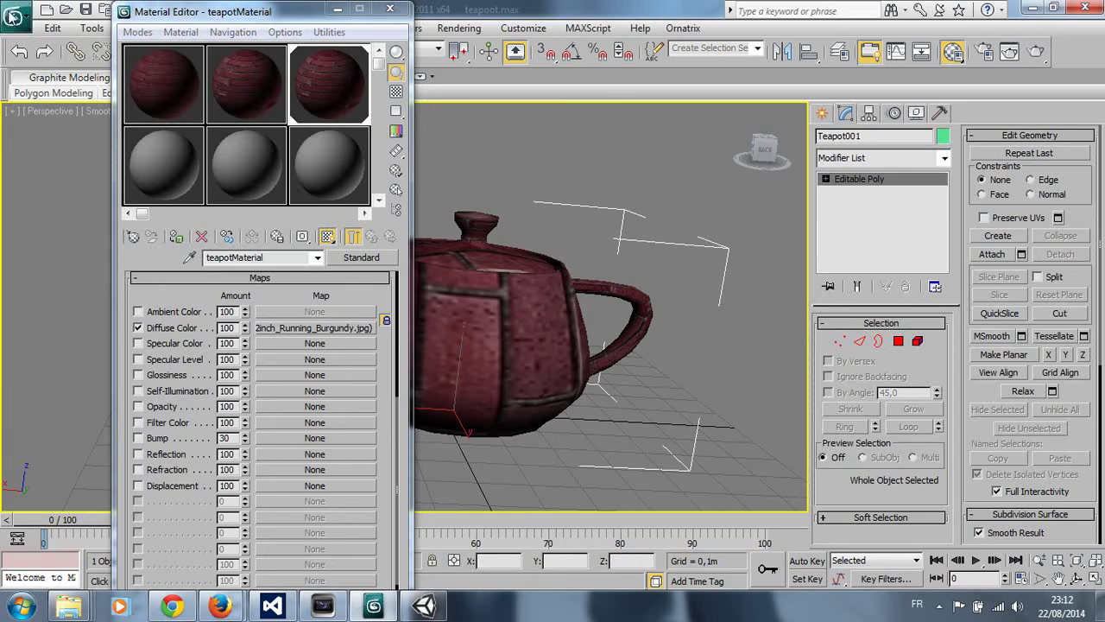
Export the teapot under a new file name in 3dFiles, reaching the FBX options
{"action": "left_click", "coordinate": [15, 14]}
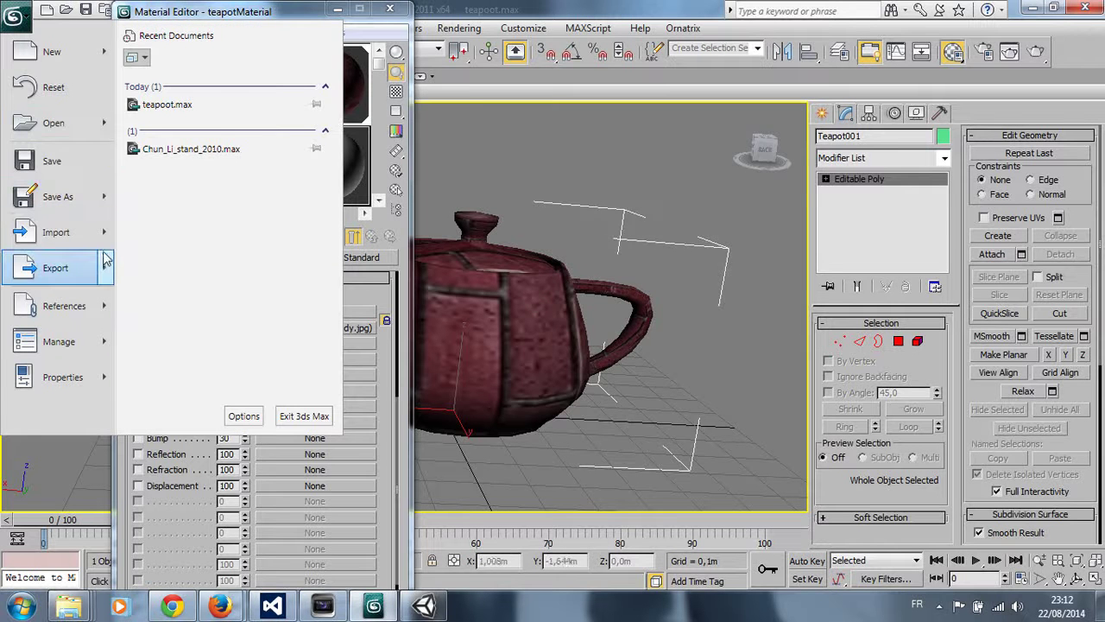
{"action": "mouse_move", "coordinate": [55, 268]}
{"action": "left_click", "coordinate": [190, 82]}
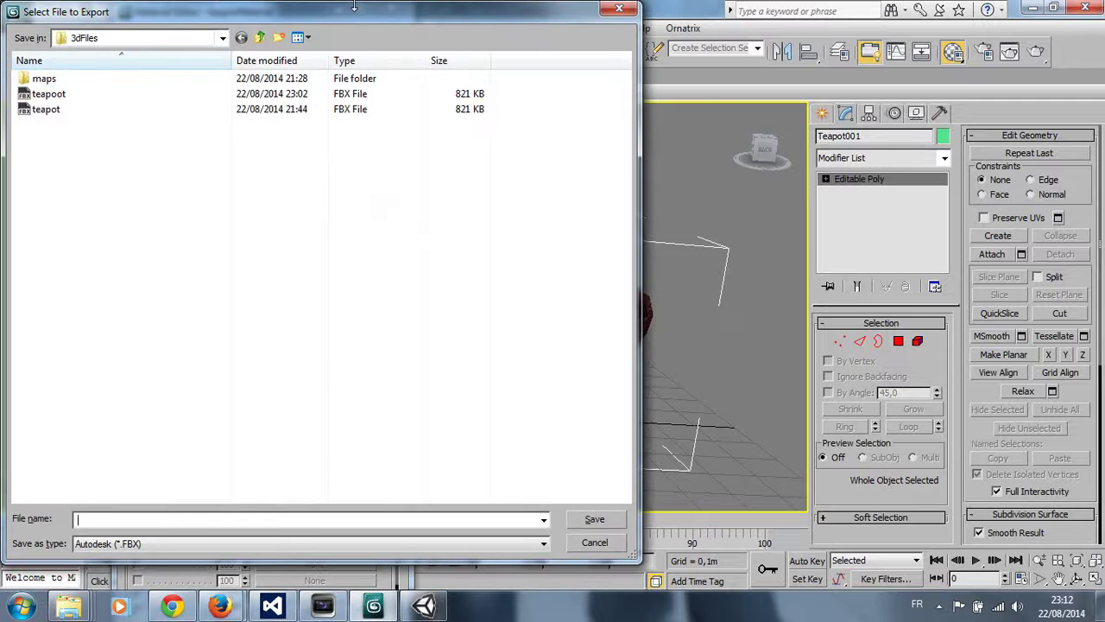
{"action": "key", "text": "Escape"}
{"action": "left_click", "coordinate": [16, 12]}
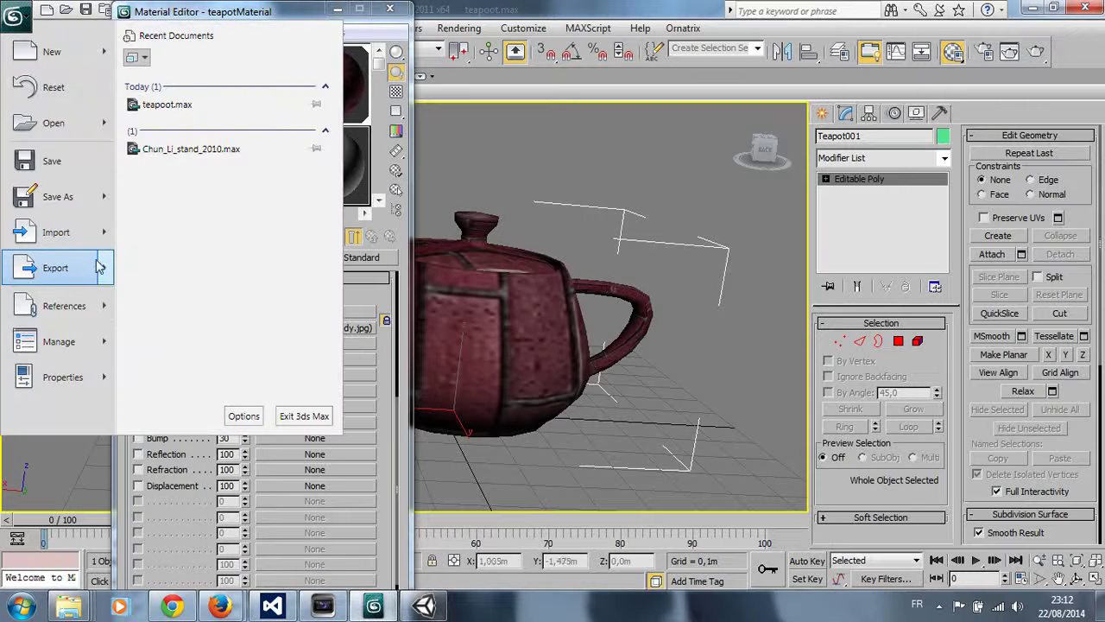
{"action": "left_click", "coordinate": [190, 126]}
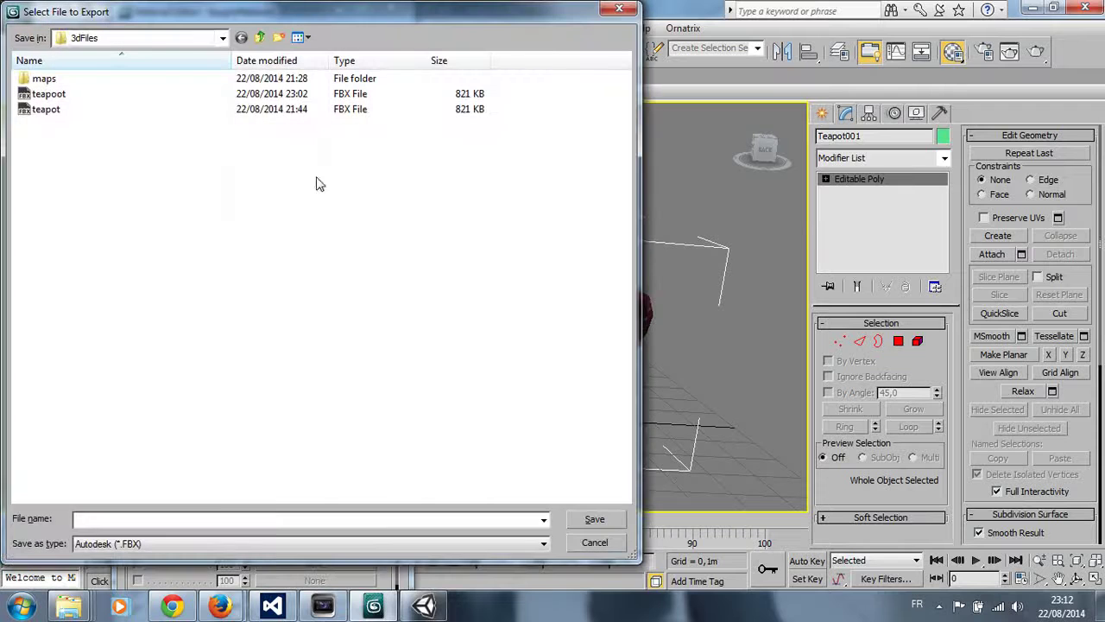
{"action": "left_click", "coordinate": [48, 95]}
{"action": "double_click", "coordinate": [128, 521]}
{"action": "left_click", "coordinate": [128, 521]}
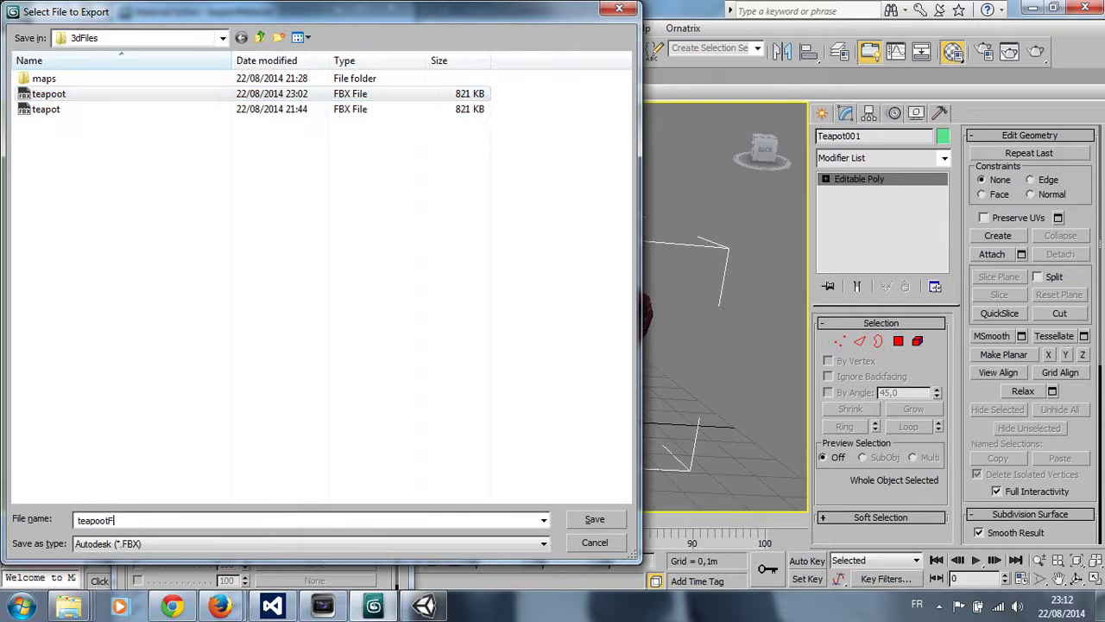
{"action": "key", "text": "Return"}
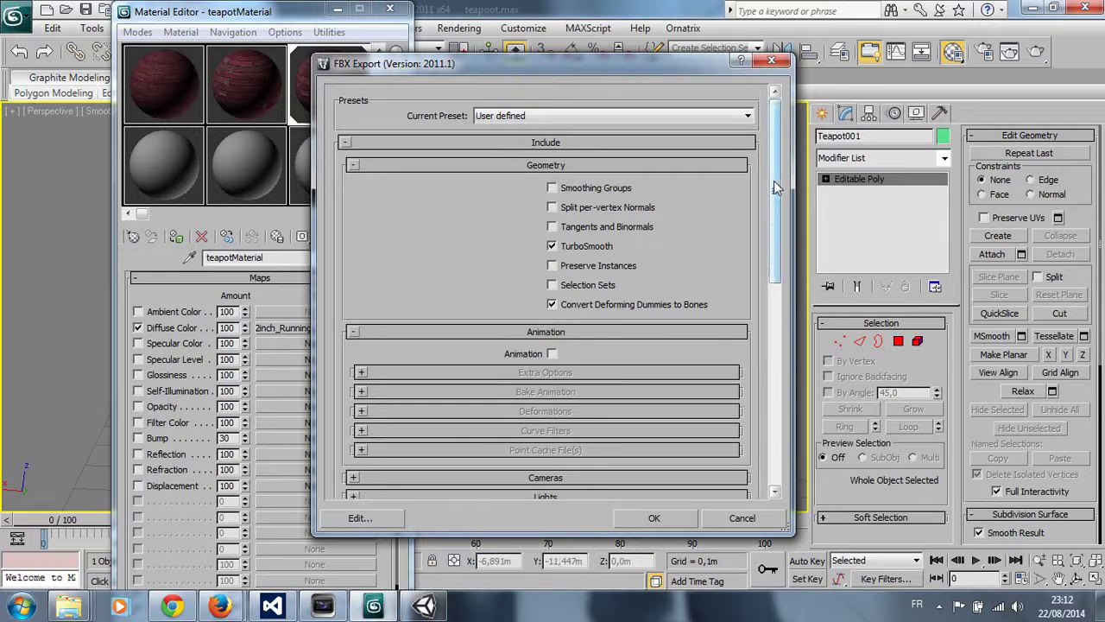
Confirm Embed Media is checked and units convert to Meters, then run the FBX export
{"action": "scroll", "coordinate": [778, 179], "scroll_direction": "down", "scroll_amount": 5}
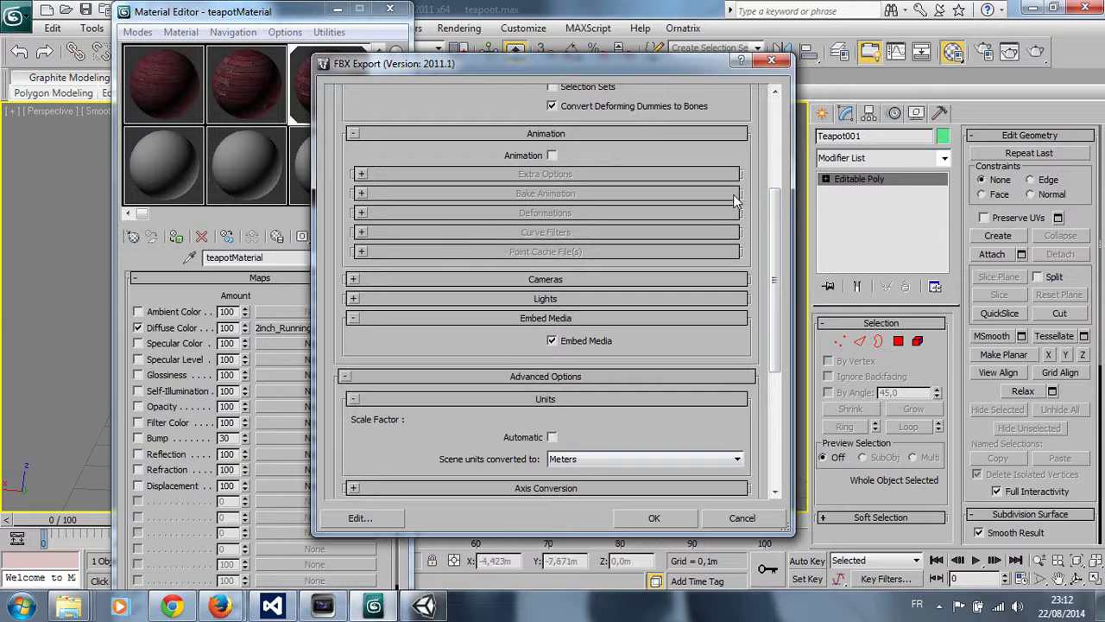
{"action": "mouse_move", "coordinate": [782, 206]}
{"action": "left_mouse_down"}
{"action": "mouse_move", "coordinate": [781, 346]}
{"action": "mouse_move", "coordinate": [782, 208]}
{"action": "mouse_move", "coordinate": [773, 250]}
{"action": "left_mouse_up"}
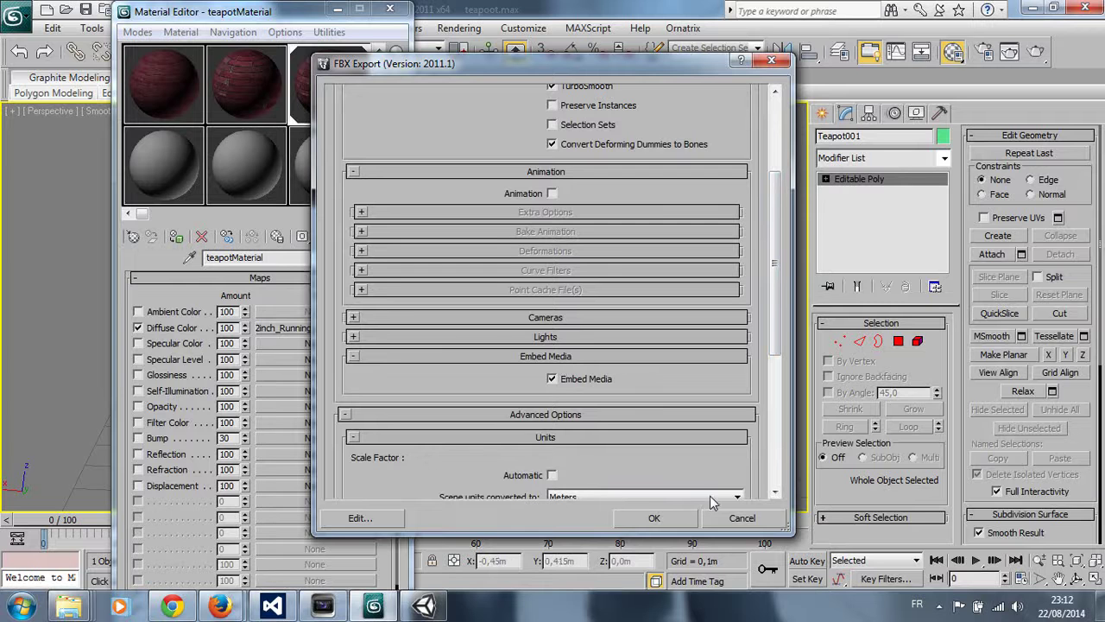
{"action": "left_click", "coordinate": [643, 515]}
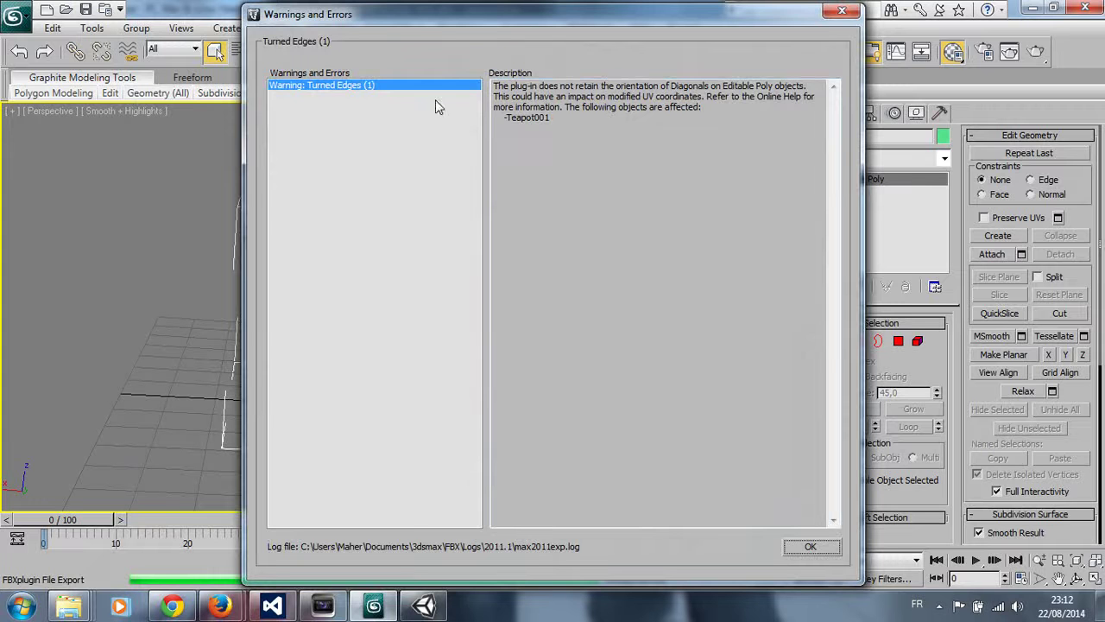
Move the Warnings and Errors report aside to read the Turned Edges warning for Teapot001
{"action": "mouse_move", "coordinate": [657, 20]}
{"action": "left_mouse_down"}
{"action": "mouse_move", "coordinate": [566, 18]}
{"action": "mouse_move", "coordinate": [895, 21]}
{"action": "mouse_move", "coordinate": [423, 398]}
{"action": "left_mouse_up"}
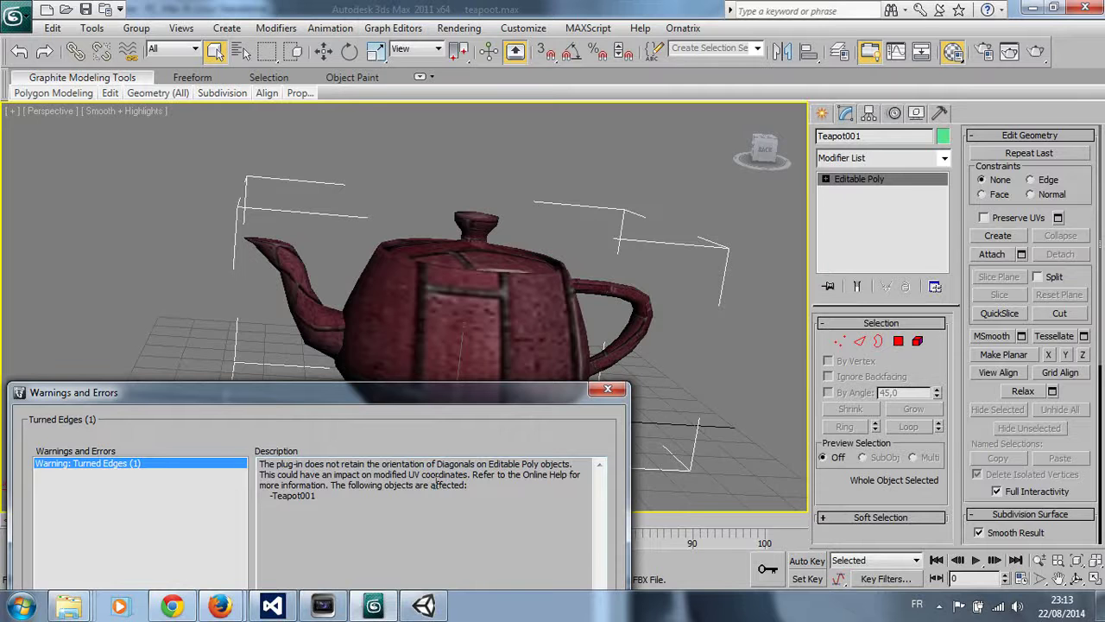
{"action": "left_click_drag", "start_coordinate": [406, 395], "coordinate": [507, 377]}
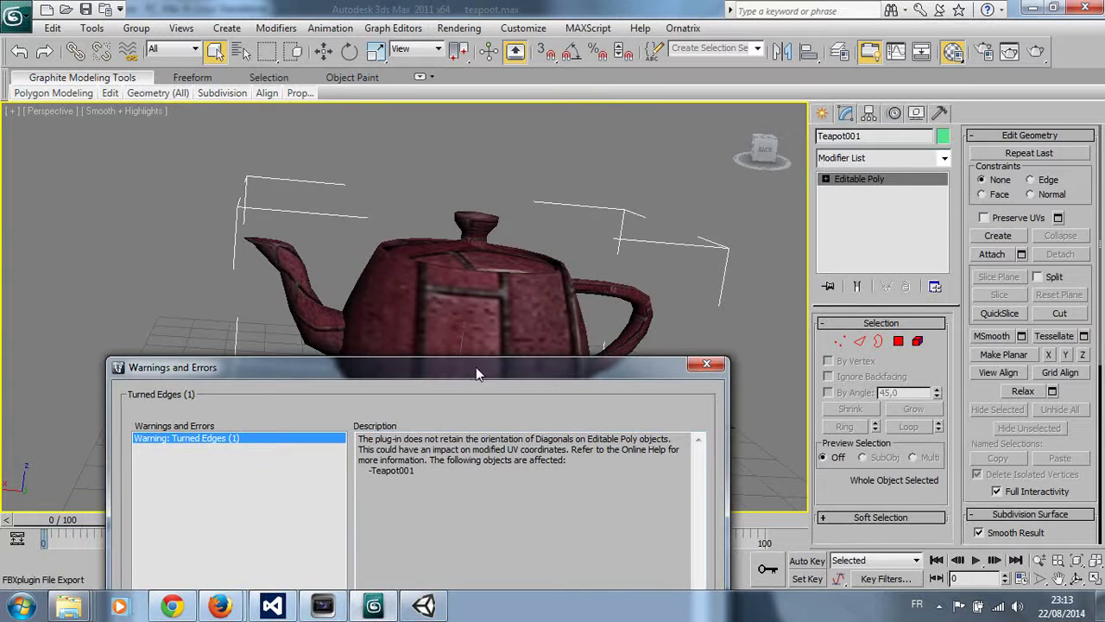
{"action": "left_click_drag", "start_coordinate": [476, 366], "coordinate": [419, 31]}
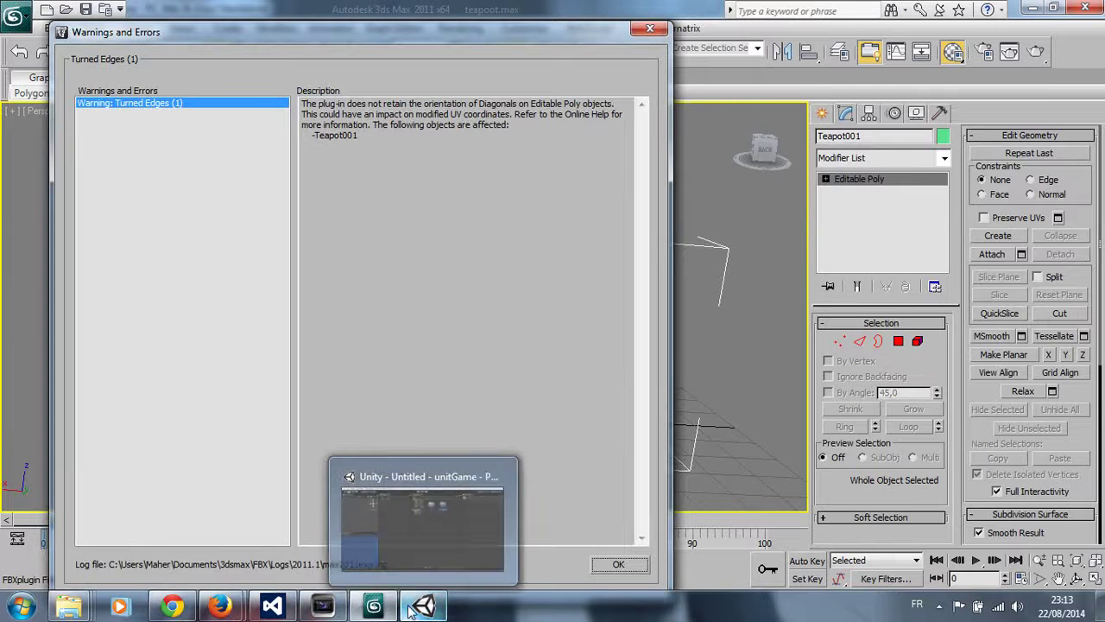
Close the export warnings and switch to the Unity project
{"action": "left_click", "coordinate": [643, 563]}
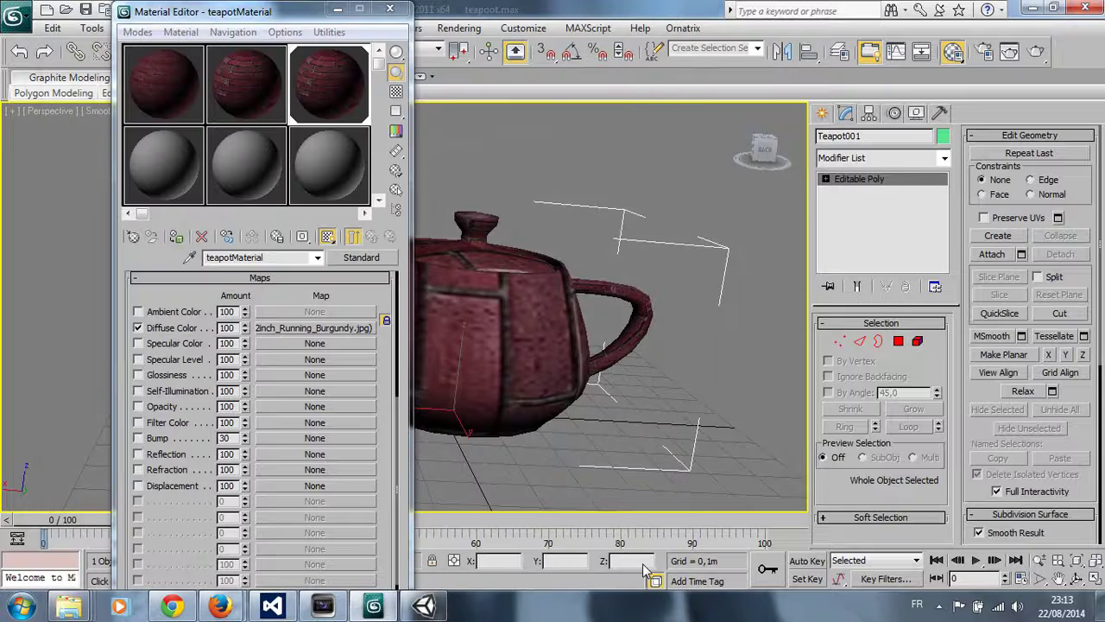
{"action": "left_click", "coordinate": [436, 609]}
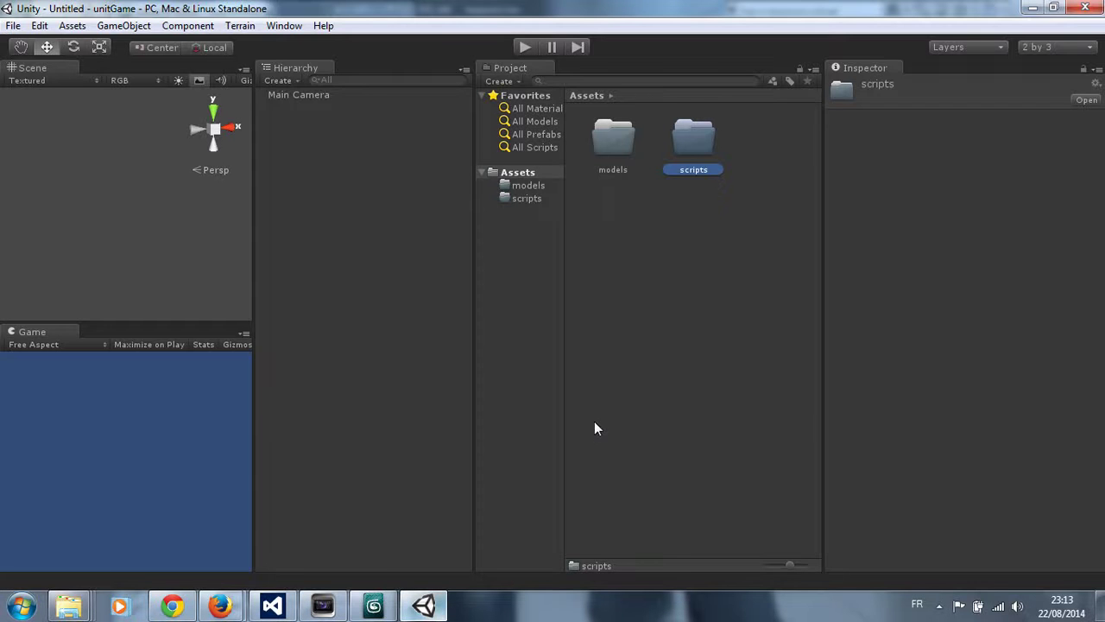
{"action": "left_click", "coordinate": [669, 269]}
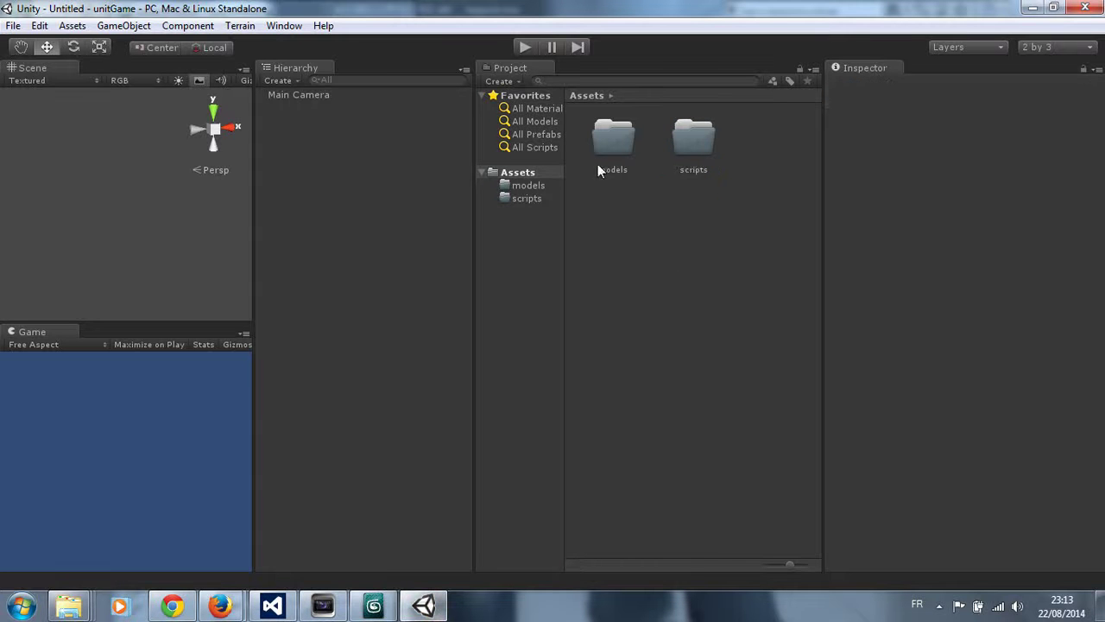
In Explorer, check teapootFinal FBX in 3dFiles, then open unitGame's Assets folder
{"action": "right_click", "coordinate": [69, 606]}
{"action": "left_click", "coordinate": [121, 447]}
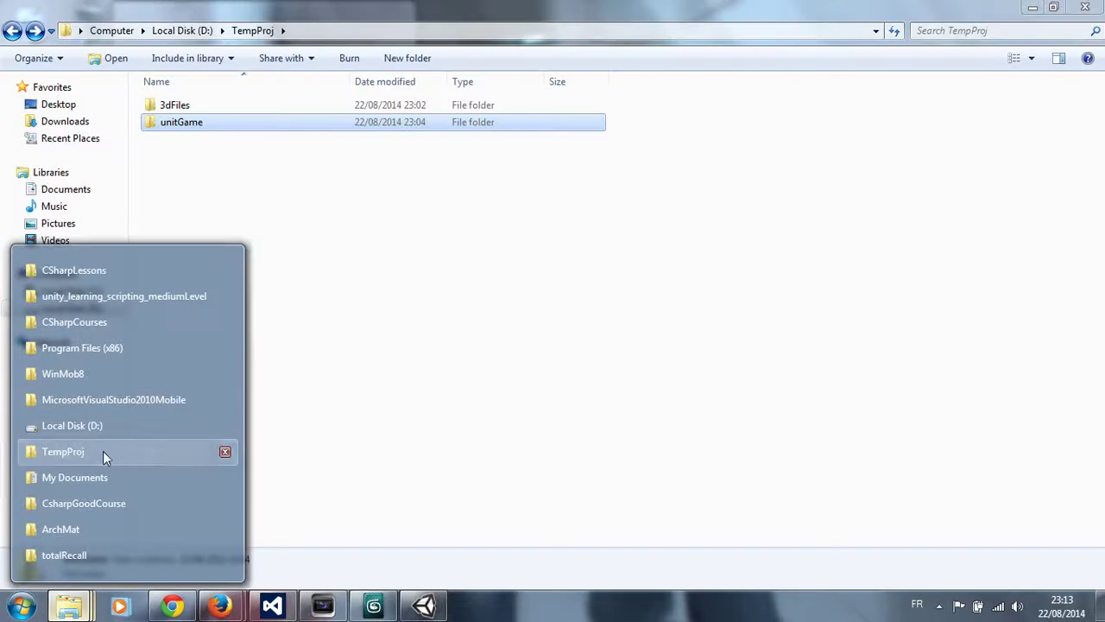
{"action": "double_click", "coordinate": [180, 109]}
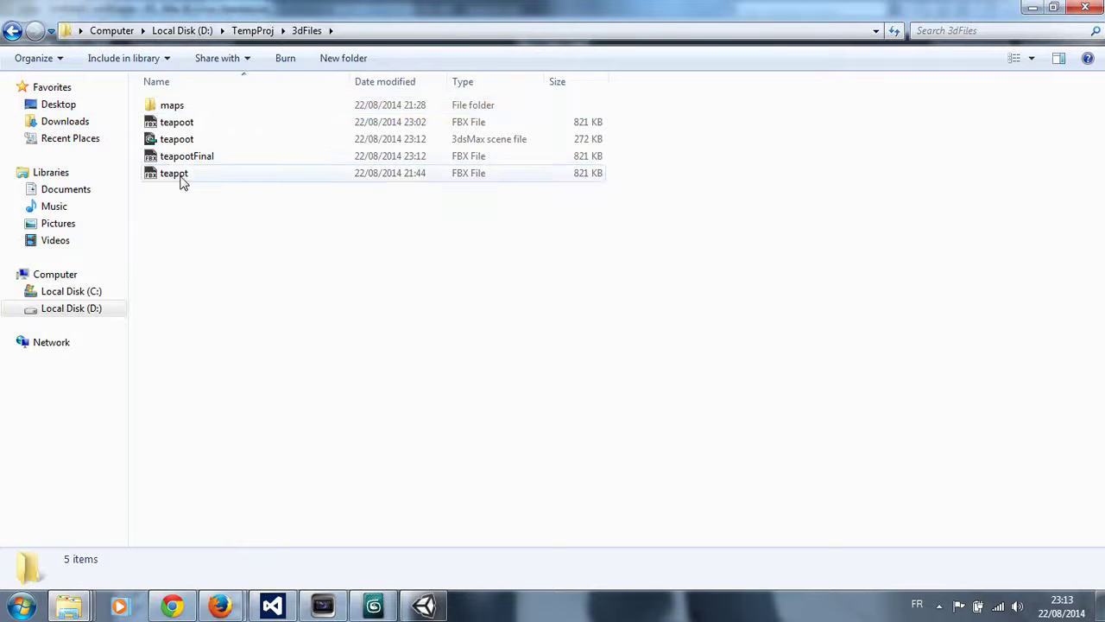
{"action": "left_click", "coordinate": [181, 158]}
{"action": "left_click", "coordinate": [12, 31]}
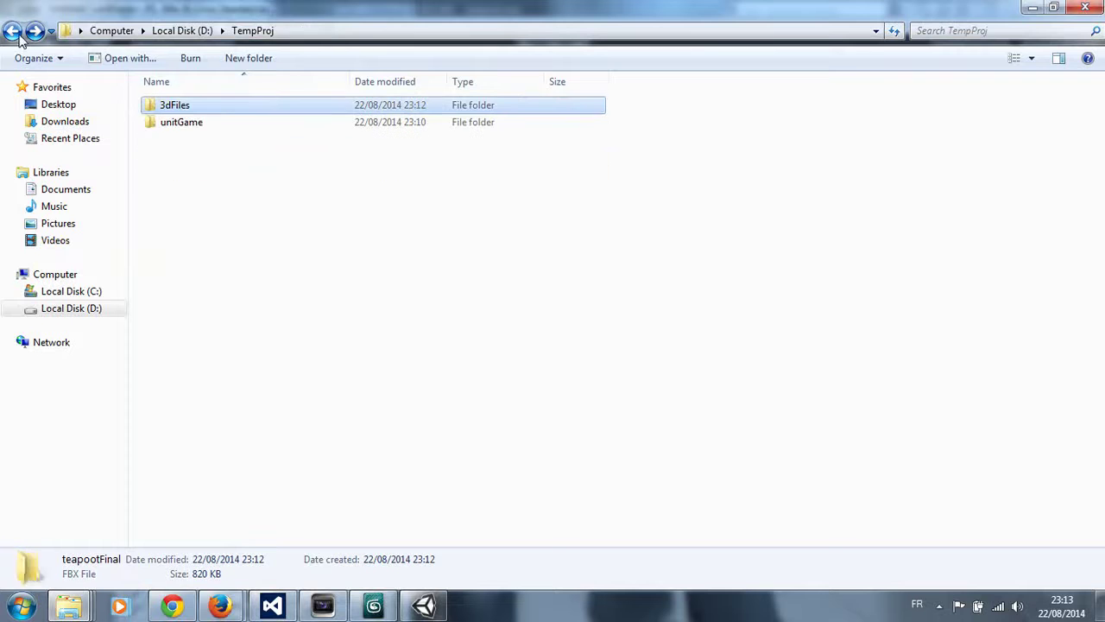
{"action": "double_click", "coordinate": [168, 126]}
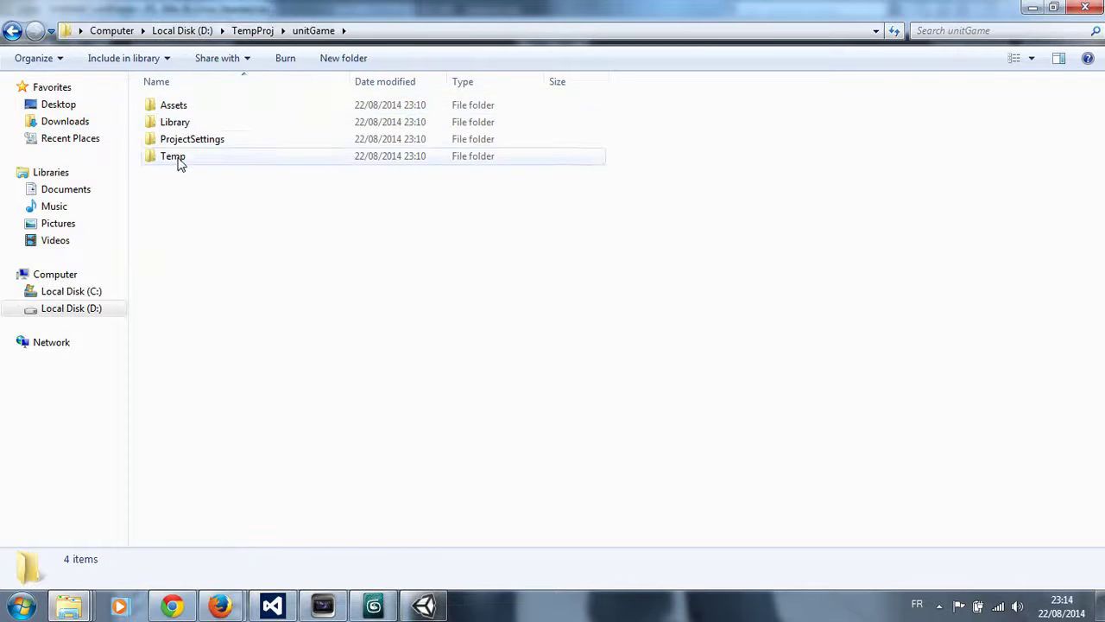
{"action": "double_click", "coordinate": [177, 107]}
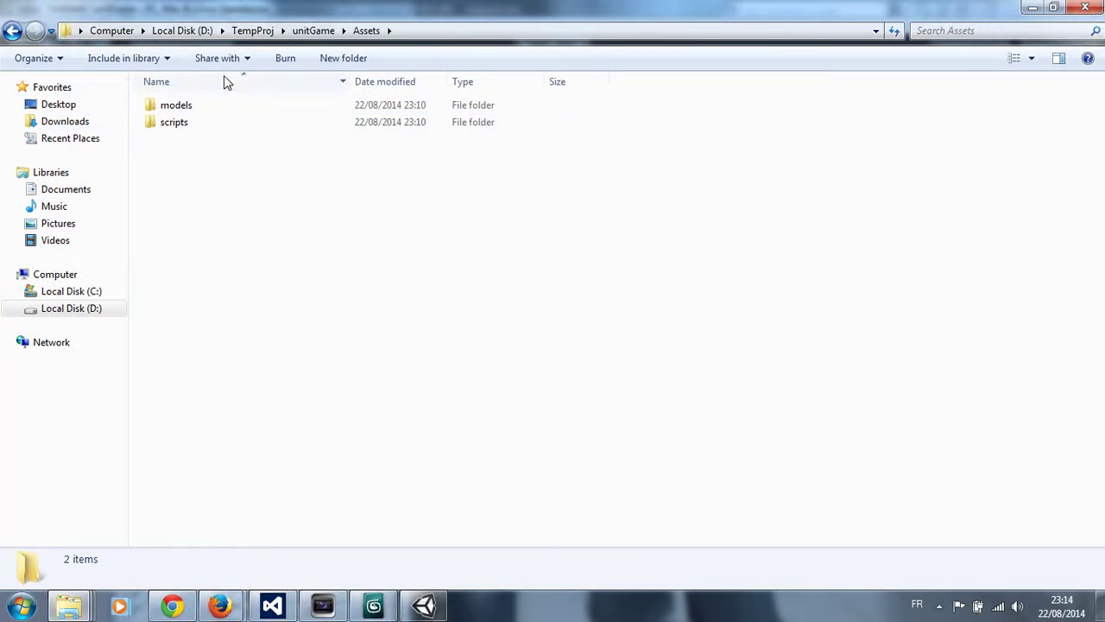
Import teapootFinal FBX from TempProj/3dFiles into Unity's models folder via Import New Asset
{"action": "left_click", "coordinate": [1040, 12]}
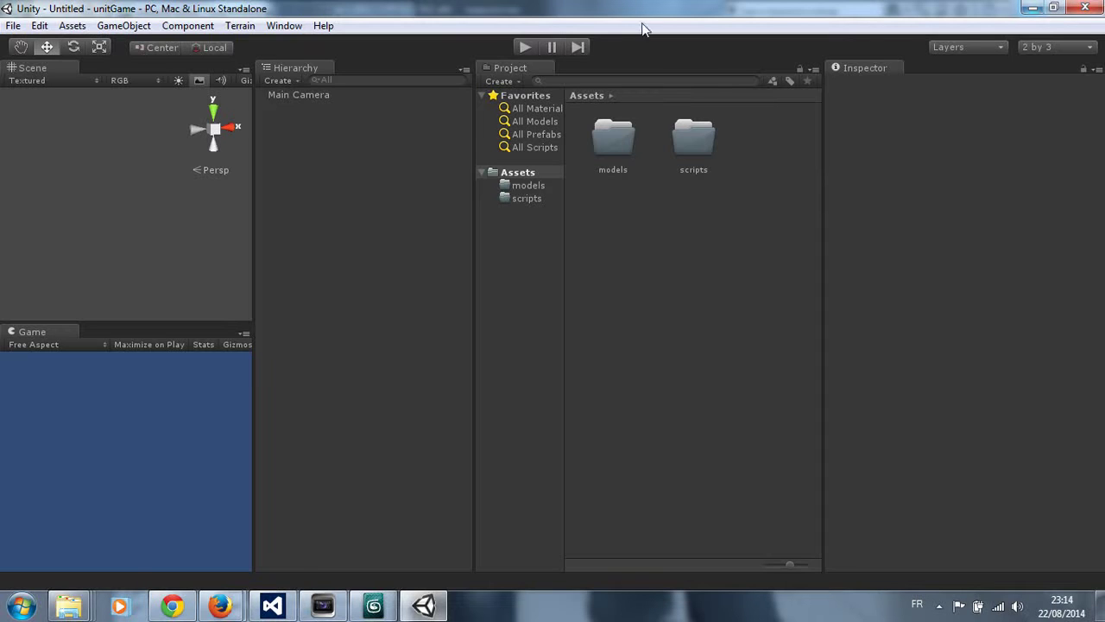
{"action": "double_click", "coordinate": [633, 129]}
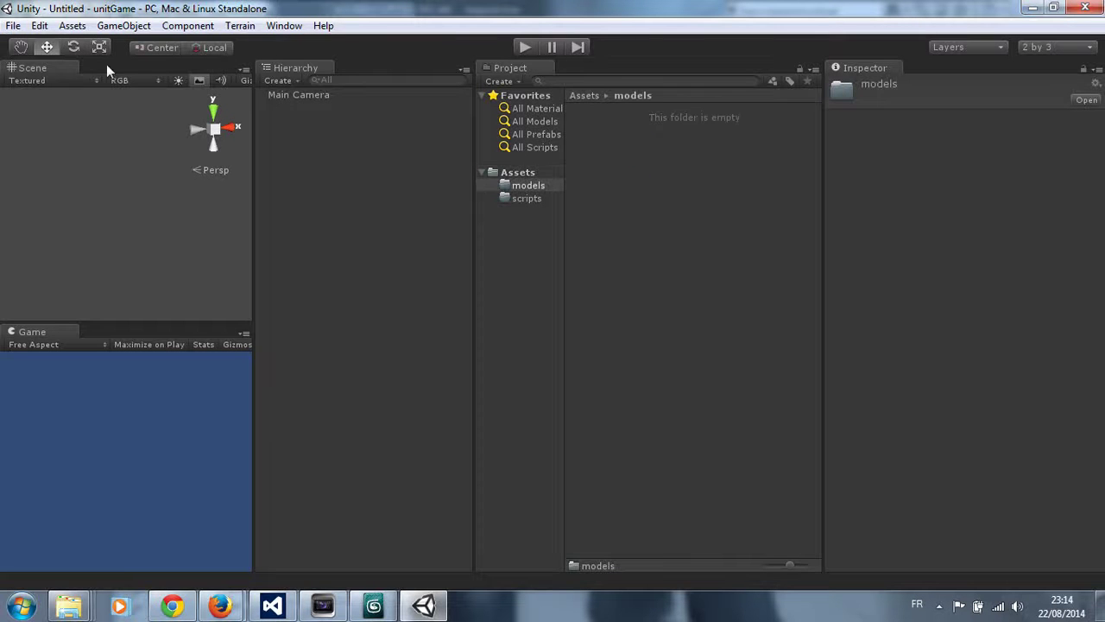
{"action": "left_click", "coordinate": [72, 25]}
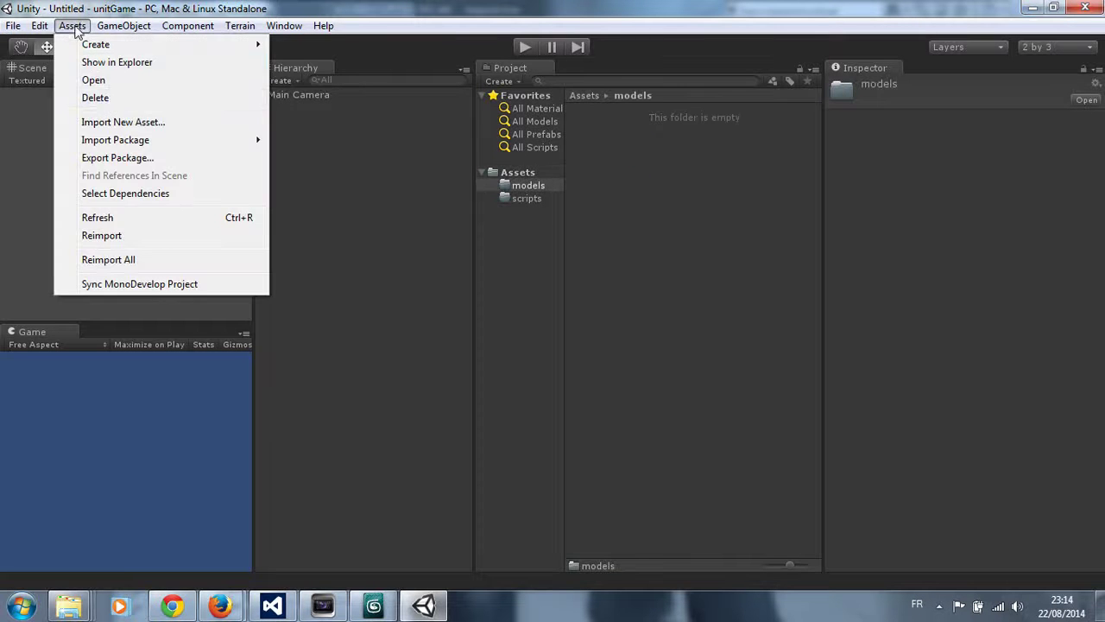
{"action": "left_click", "coordinate": [117, 123]}
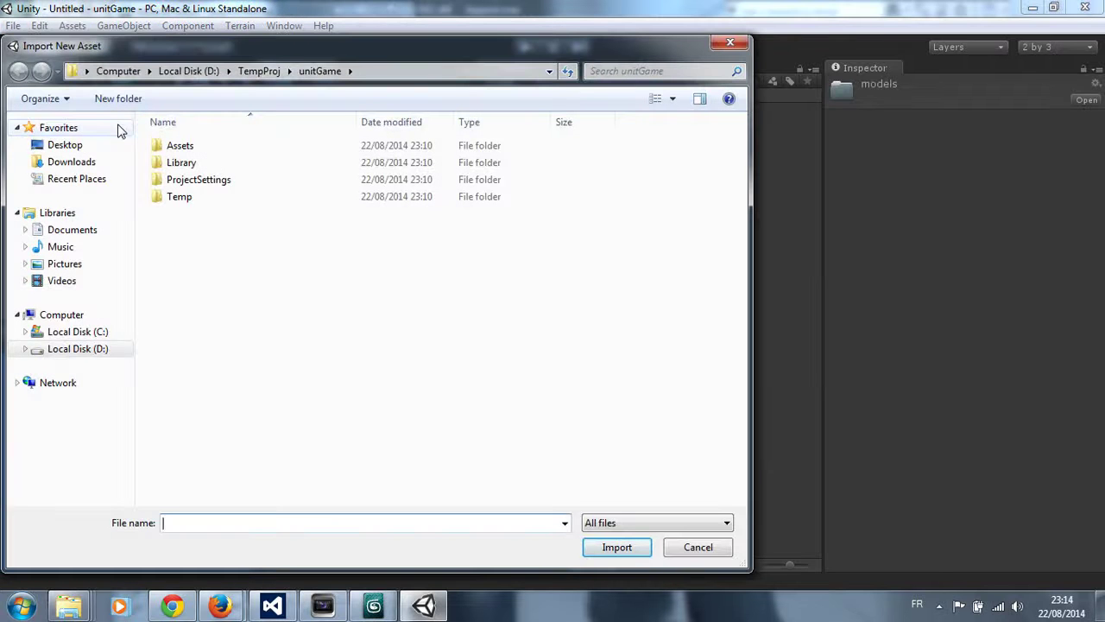
{"action": "left_click", "coordinate": [259, 71]}
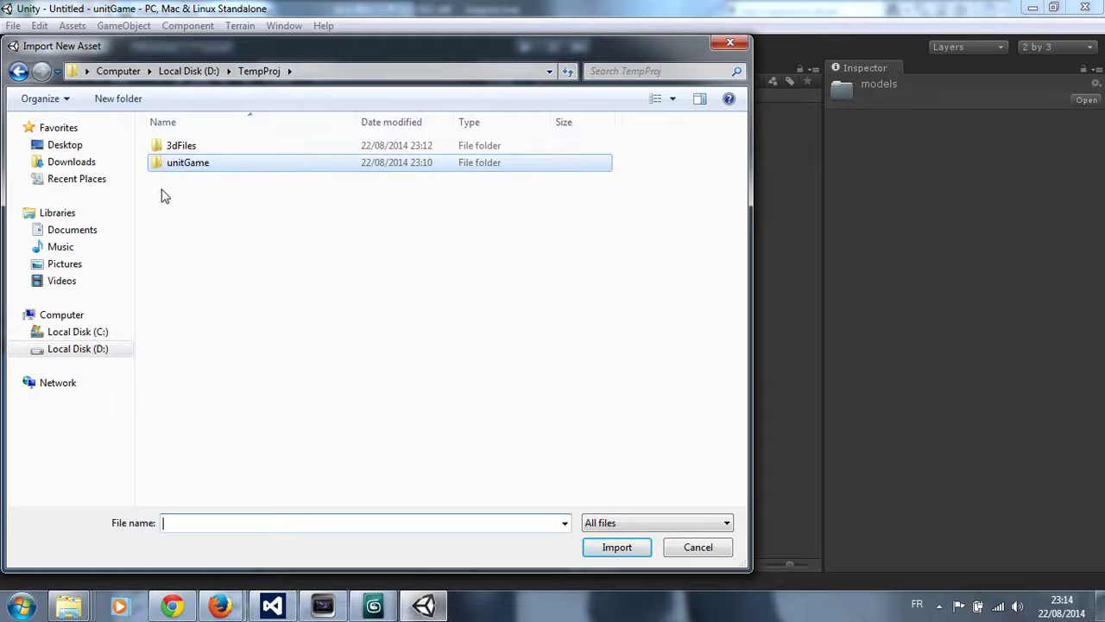
{"action": "double_click", "coordinate": [180, 146]}
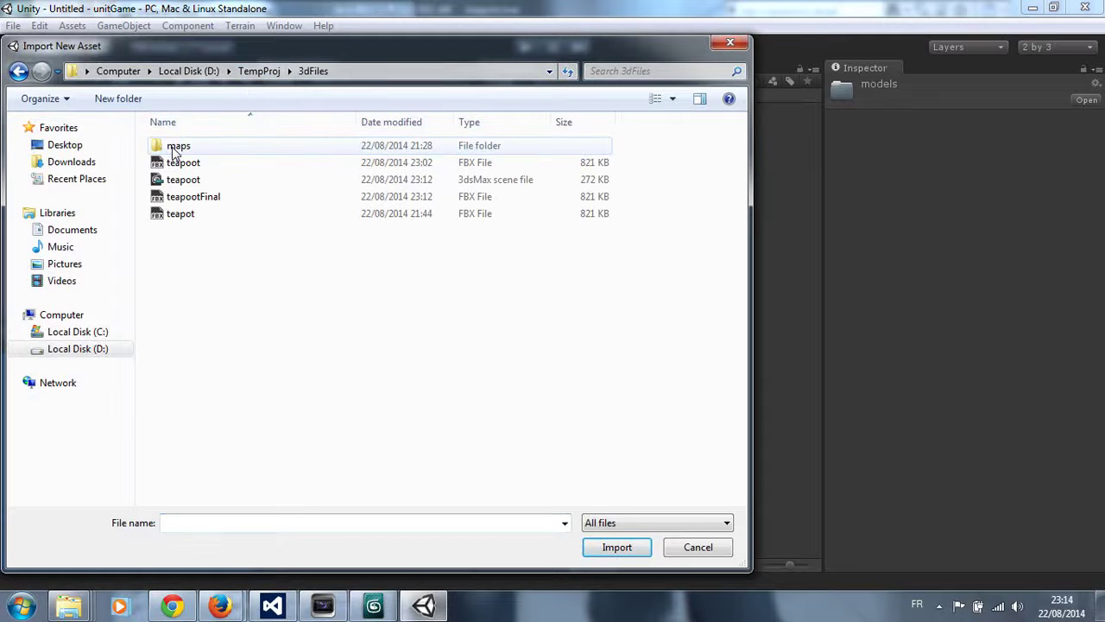
{"action": "double_click", "coordinate": [190, 196]}
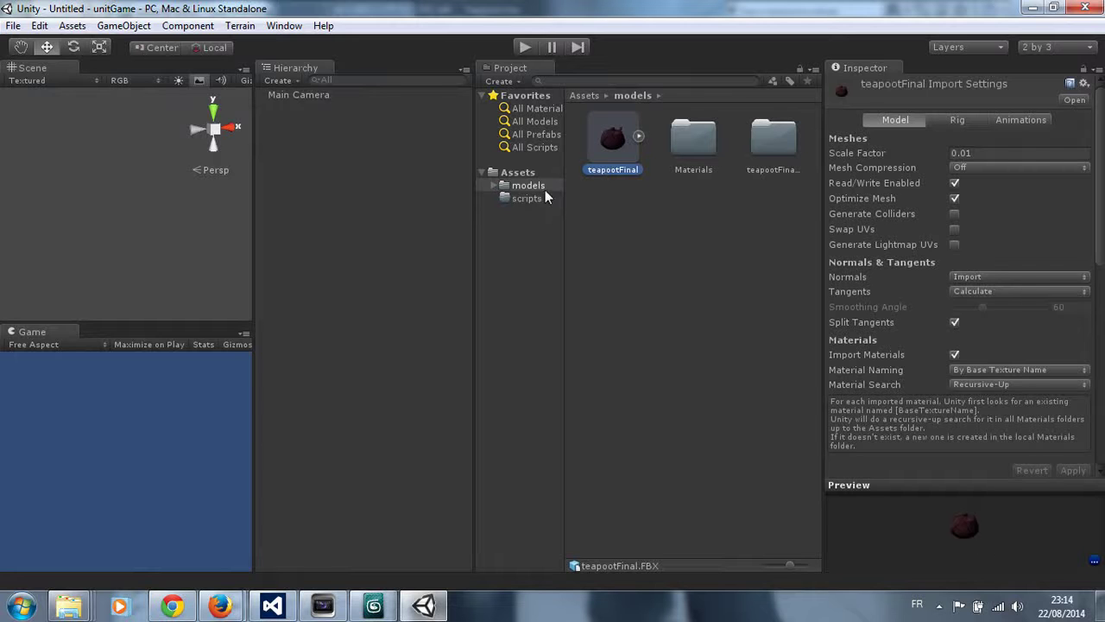
Set teapootFinal's import Scale Factor to 1, apply it, and drag the model into the scene
{"action": "left_click", "coordinate": [979, 153]}
{"action": "type", "text": "1"}
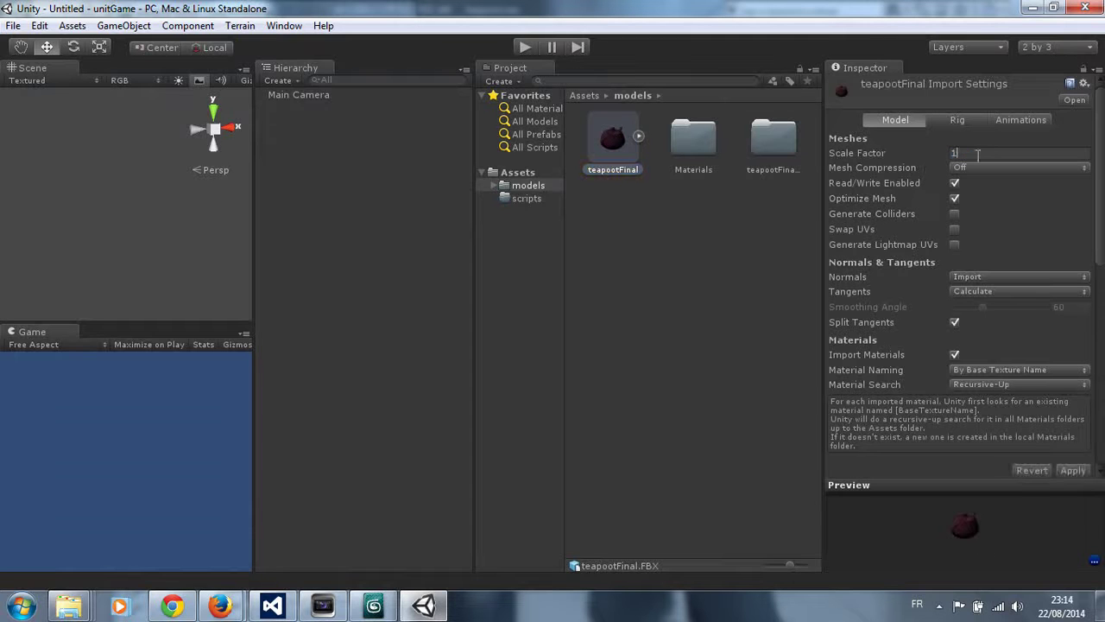
{"action": "left_click", "coordinate": [1073, 471]}
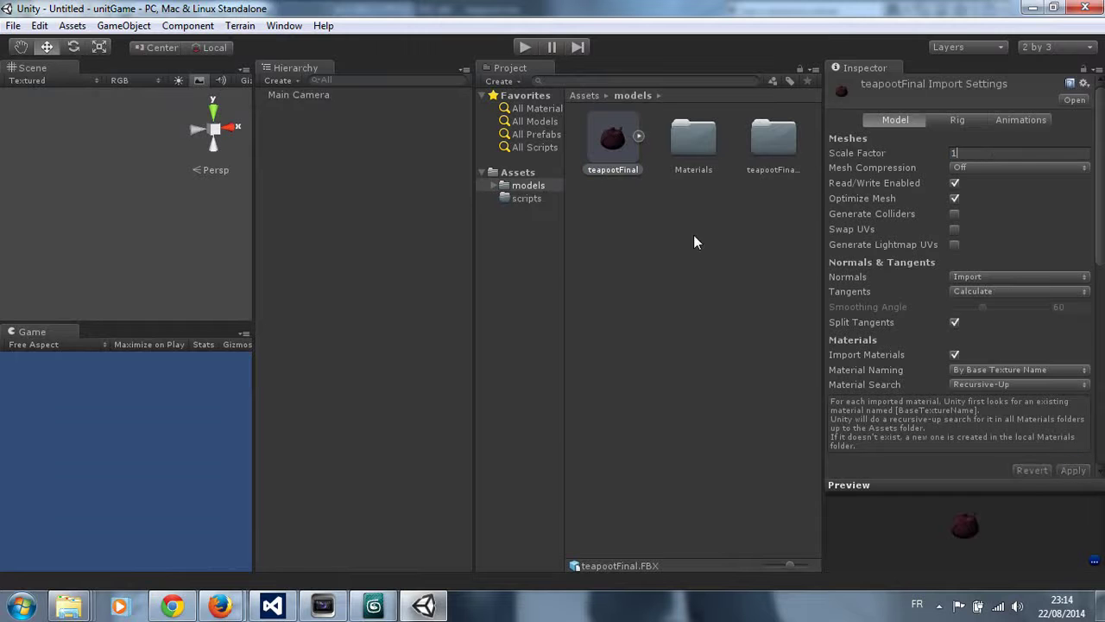
{"action": "left_click_drag", "start_coordinate": [612, 137], "coordinate": [131, 227]}
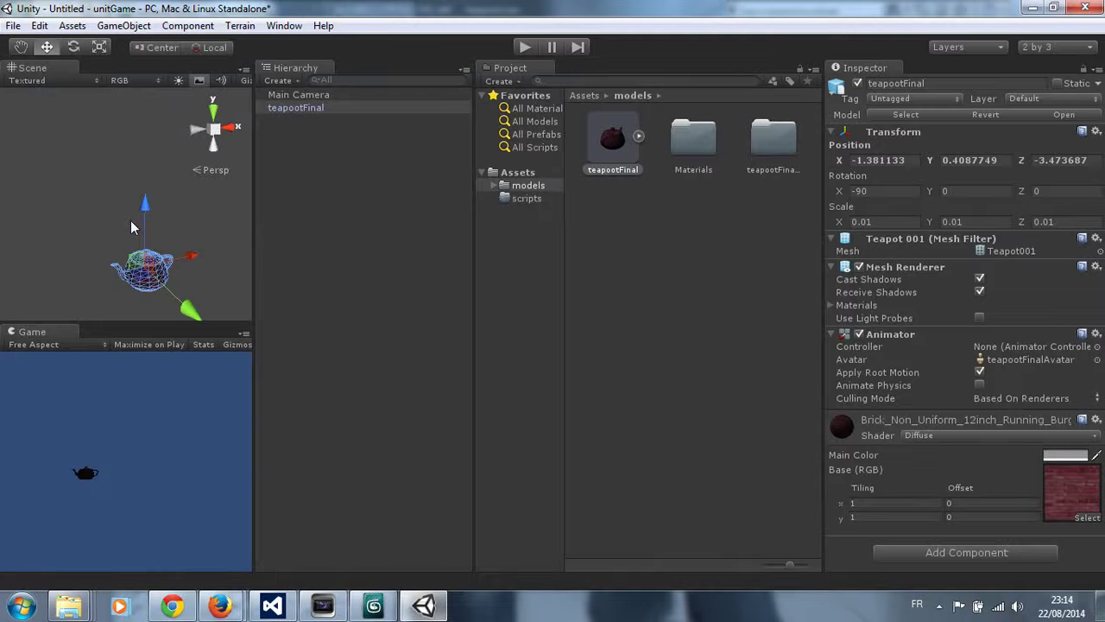
Zoom and pan the Scene view to frame the teapot
{"action": "key", "text": "q"}
{"action": "scroll", "coordinate": [111, 130], "scroll_direction": "down", "scroll_amount": 3}
{"action": "key", "text": "w"}
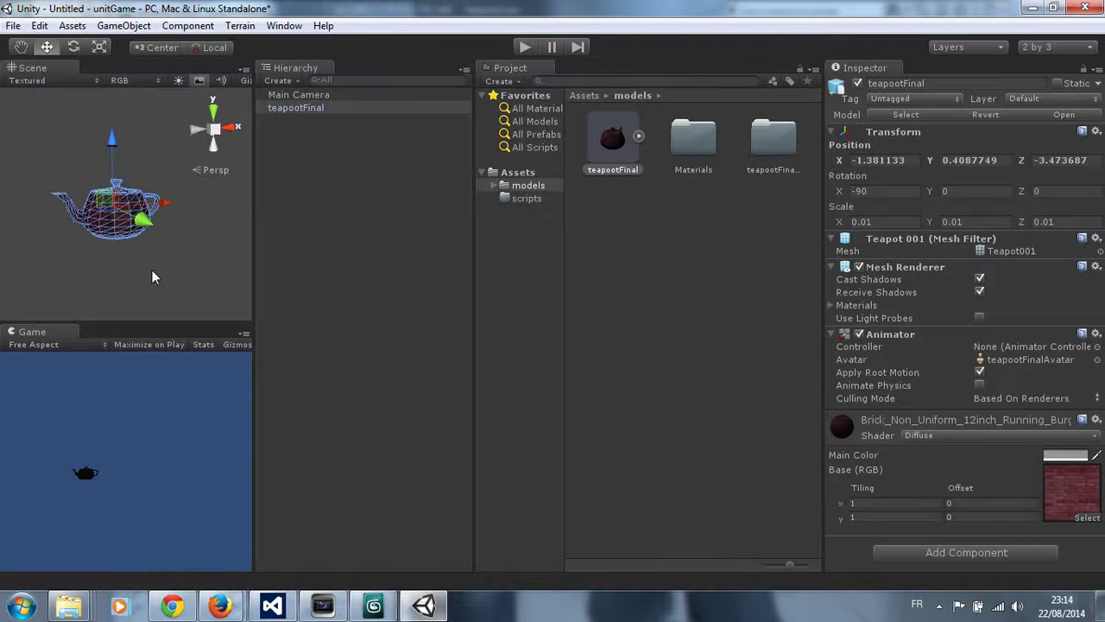
{"action": "scroll", "coordinate": [153, 277], "scroll_direction": "up", "scroll_amount": 5}
{"action": "scroll", "coordinate": [153, 238], "scroll_direction": "down", "scroll_amount": 3}
{"action": "key", "text": "q"}
{"action": "left_click_drag", "start_coordinate": [135, 235], "coordinate": [145, 242]}
{"action": "key", "text": "w"}
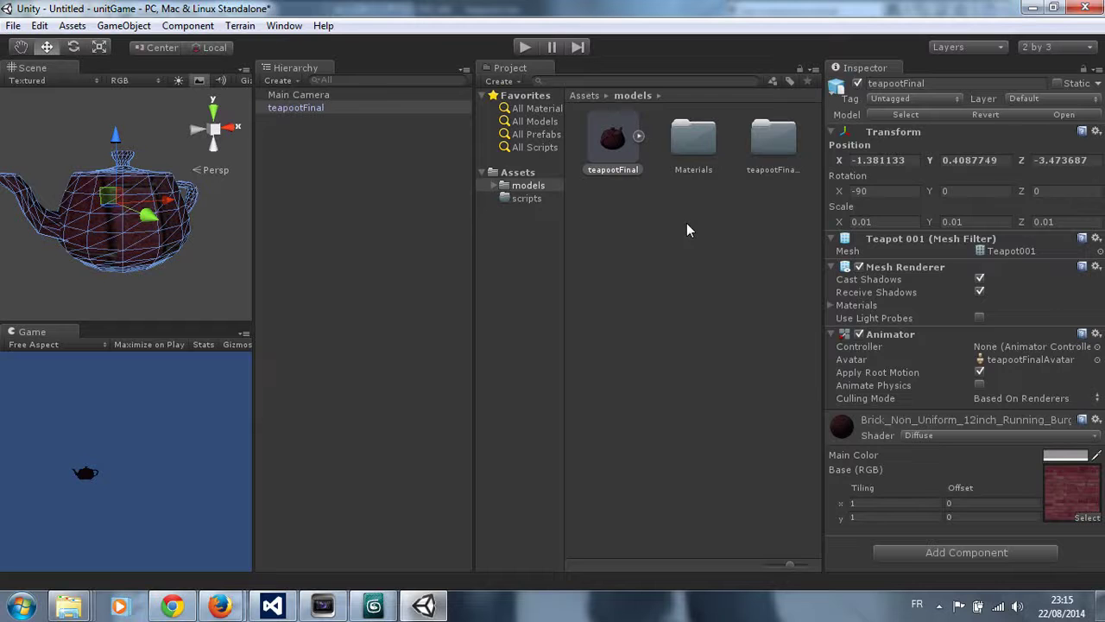
{"action": "left_click", "coordinate": [73, 33]}
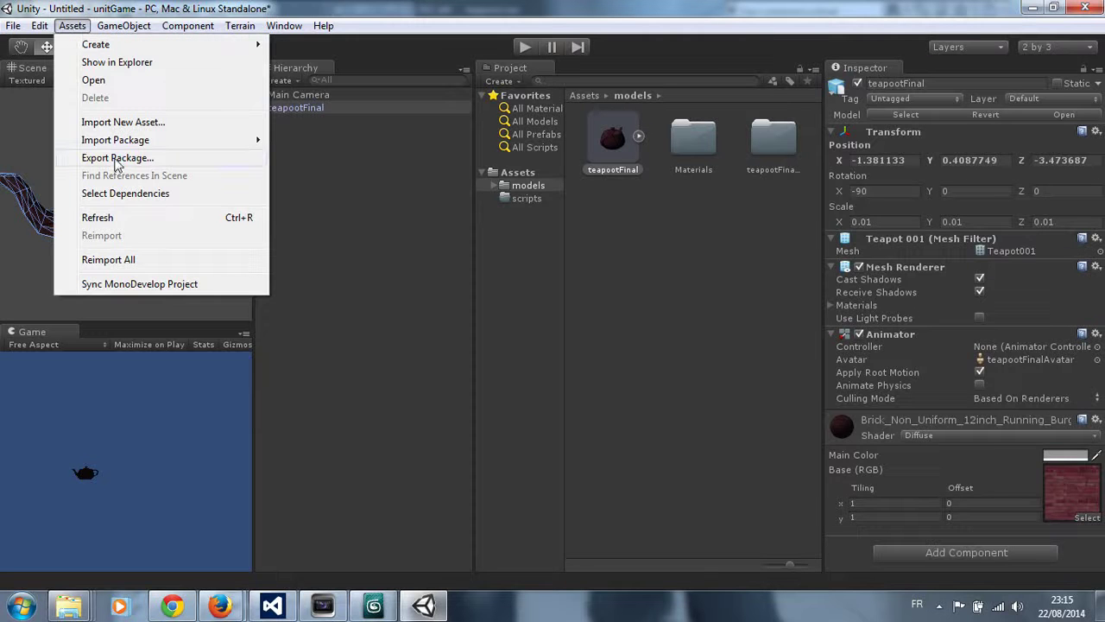
{"action": "left_click", "coordinate": [118, 158]}
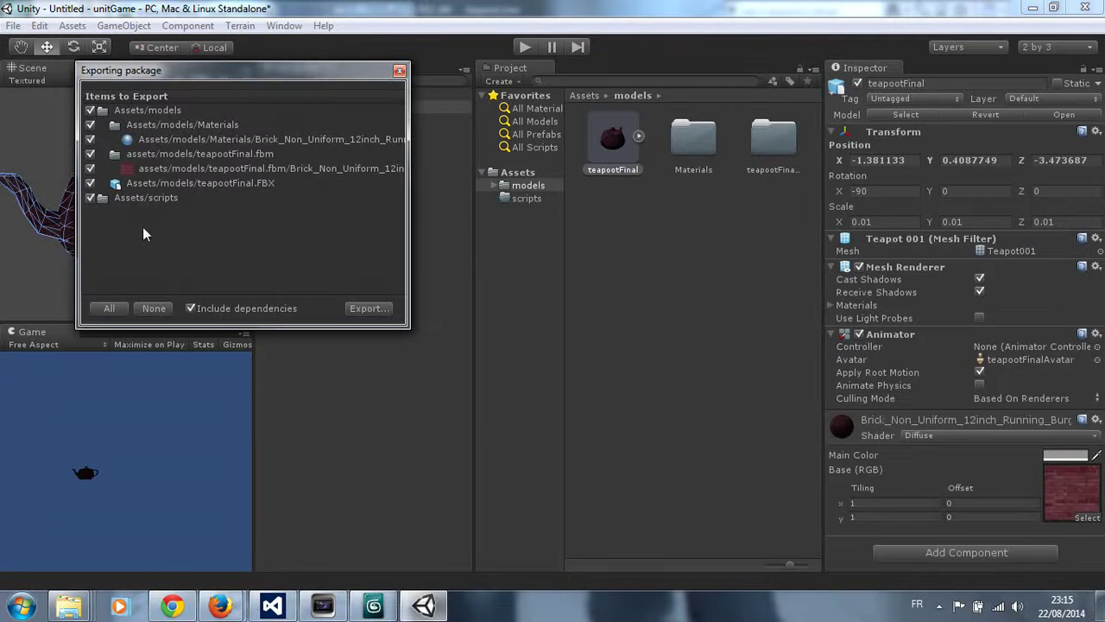
{"action": "left_click", "coordinate": [399, 70]}
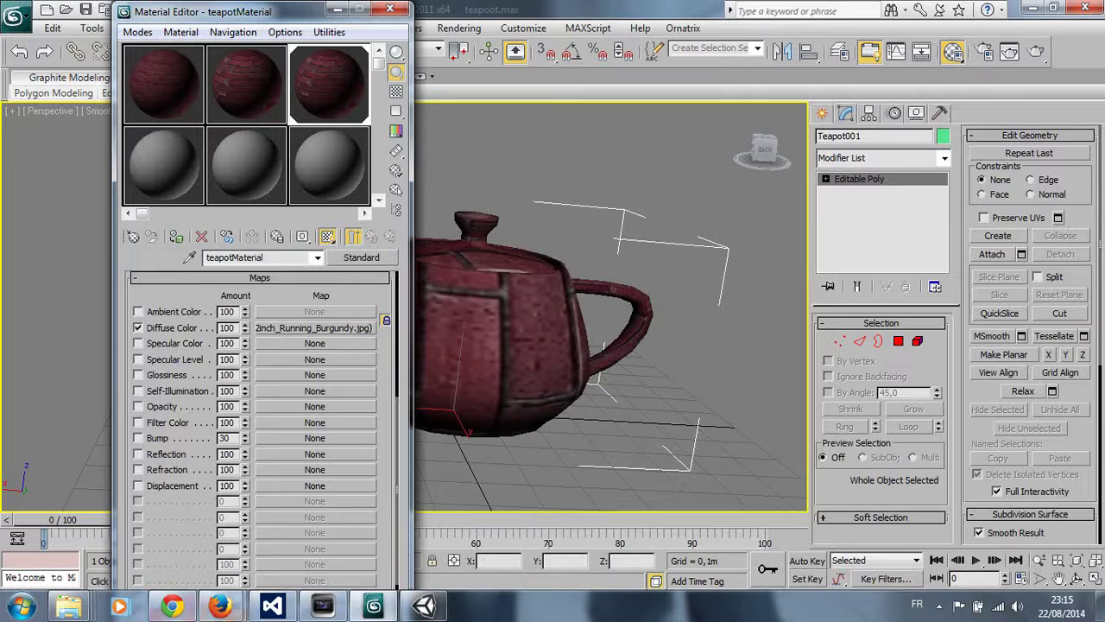
Go up to the TempProj folder in Explorer and cancel archiving the unitGame folder
{"action": "left_click", "coordinate": [69, 606]}
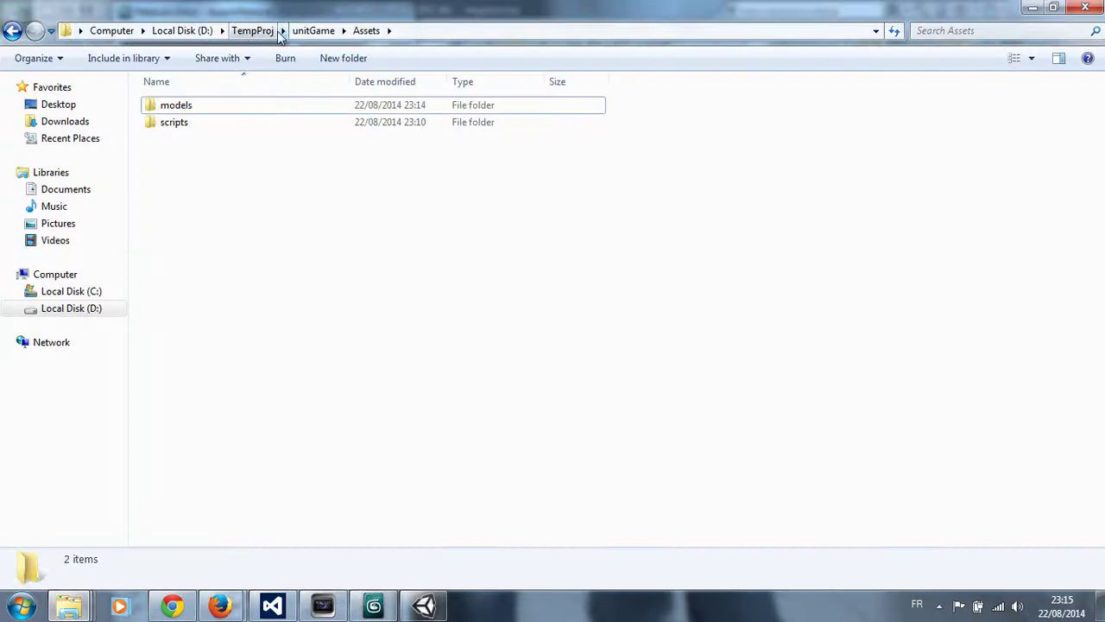
{"action": "left_click", "coordinate": [306, 31]}
{"action": "left_click", "coordinate": [253, 31]}
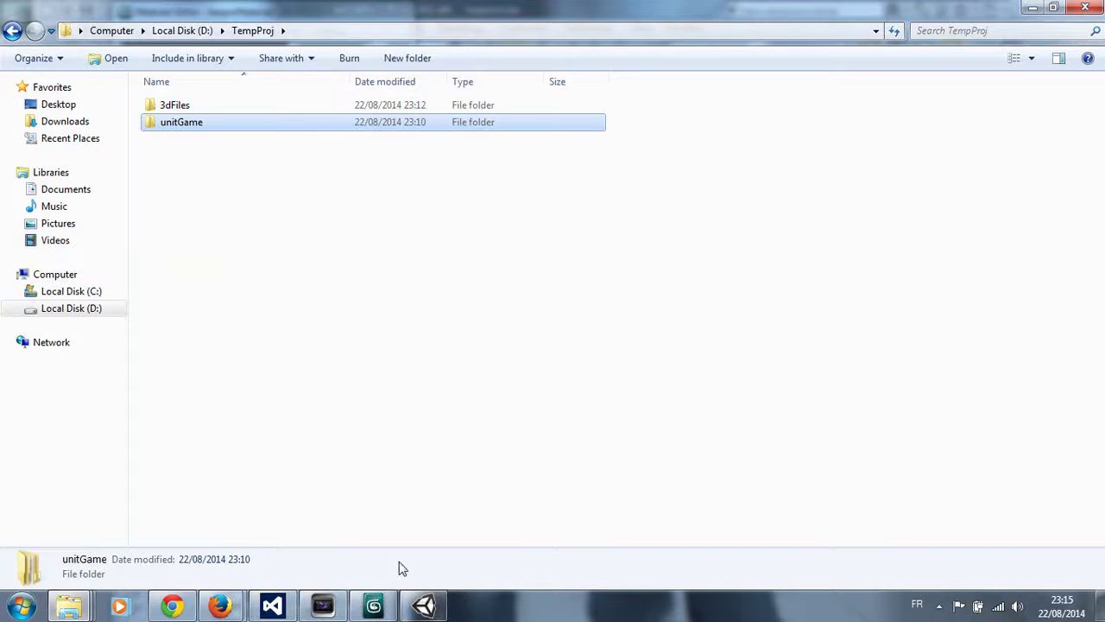
{"action": "right_click", "coordinate": [175, 123]}
{"action": "left_click", "coordinate": [220, 229]}
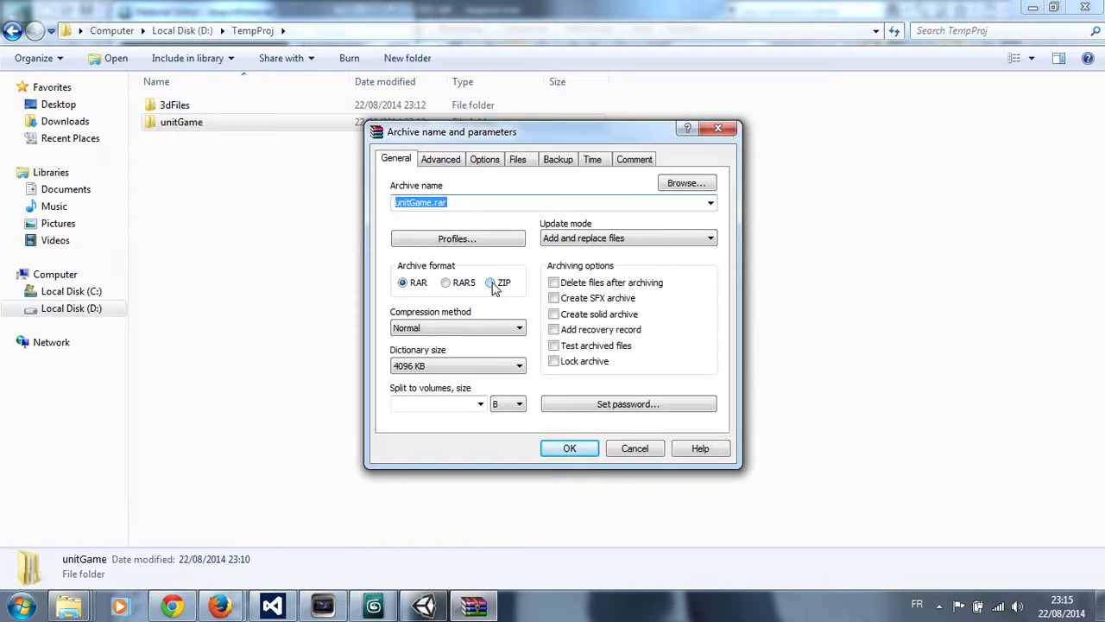
{"action": "left_click", "coordinate": [634, 448]}
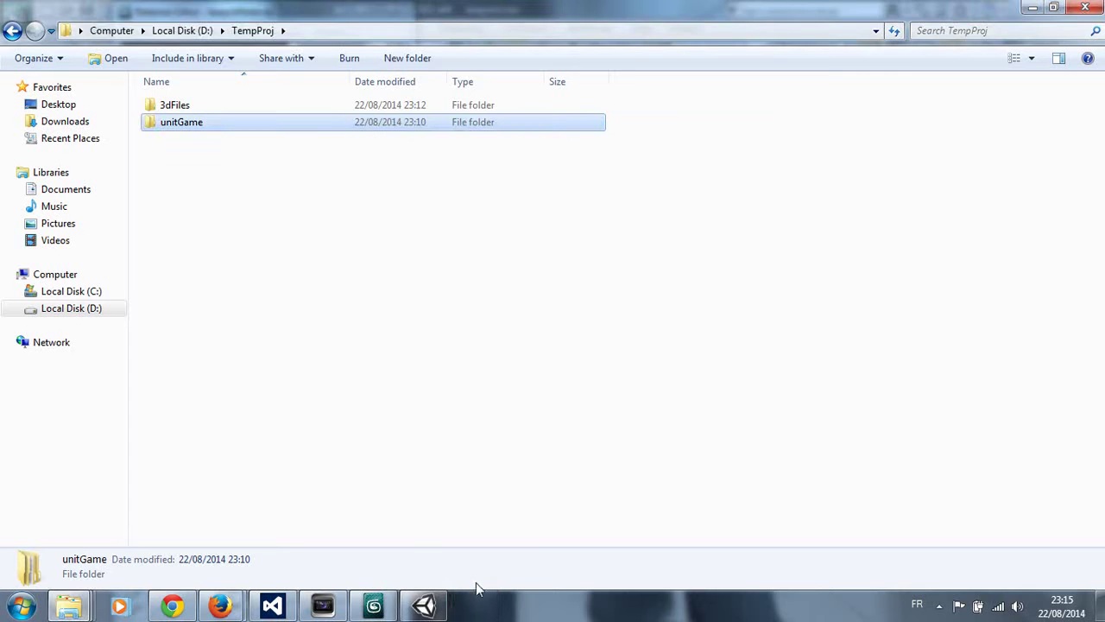
Switch to Unity, maximize its window, and close the Assets menu without using it
{"action": "left_click", "coordinate": [427, 606]}
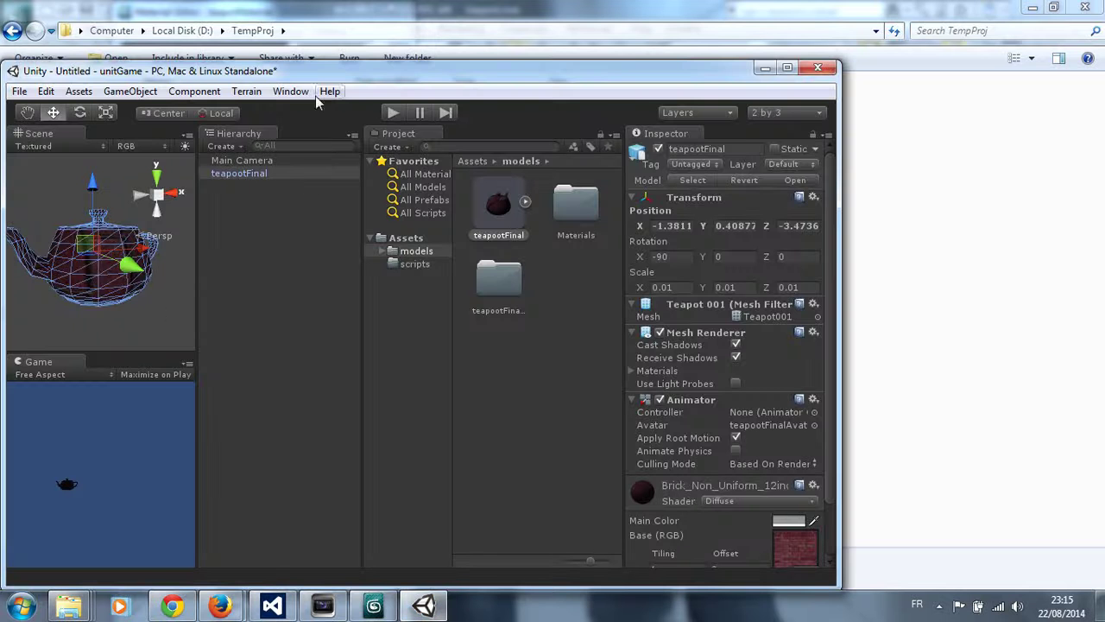
{"action": "double_click", "coordinate": [318, 72]}
{"action": "left_click", "coordinate": [58, 26]}
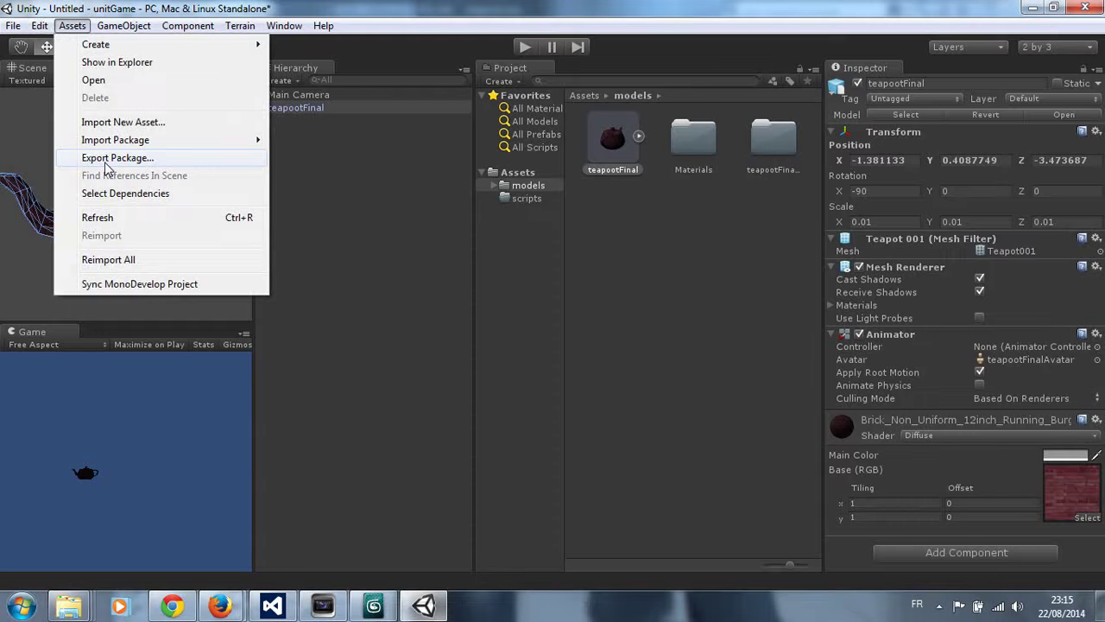
{"action": "left_click", "coordinate": [395, 7]}
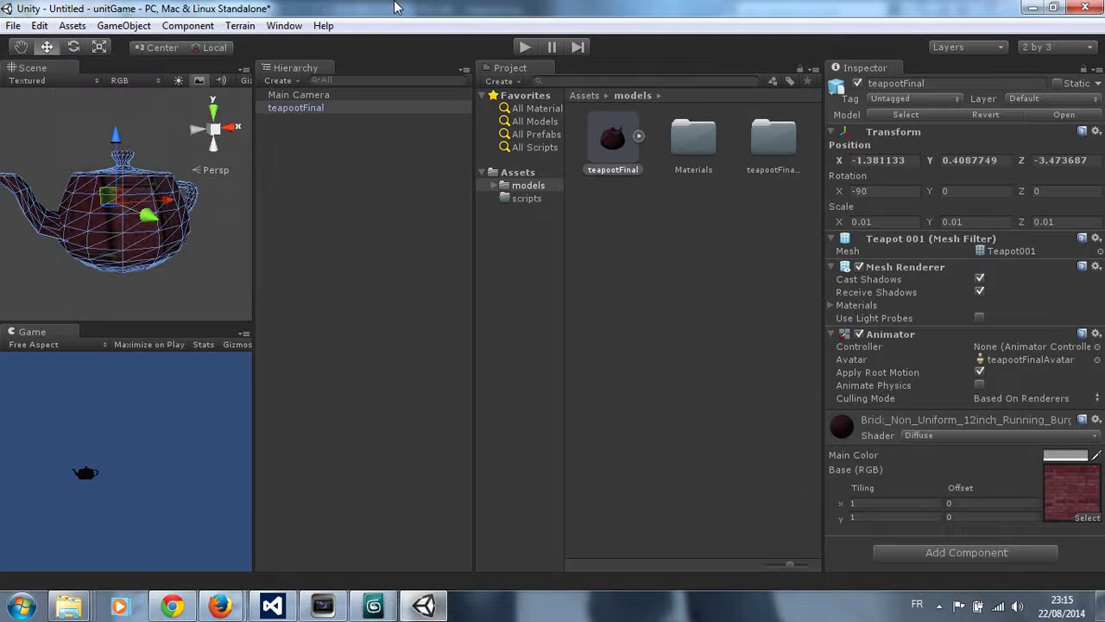